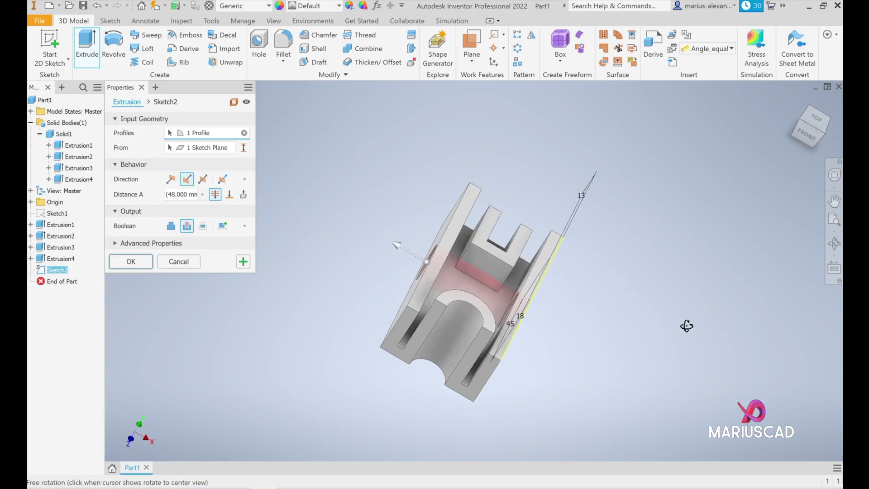
{"action": "left_click_drag", "start_coordinate": [687, 326], "coordinate": [706, 336]}
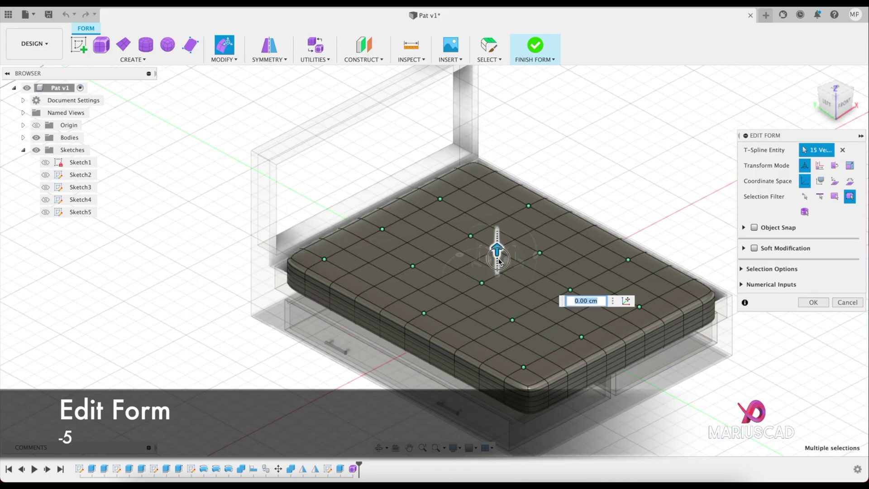
{"action": "type", "text": "-5"}
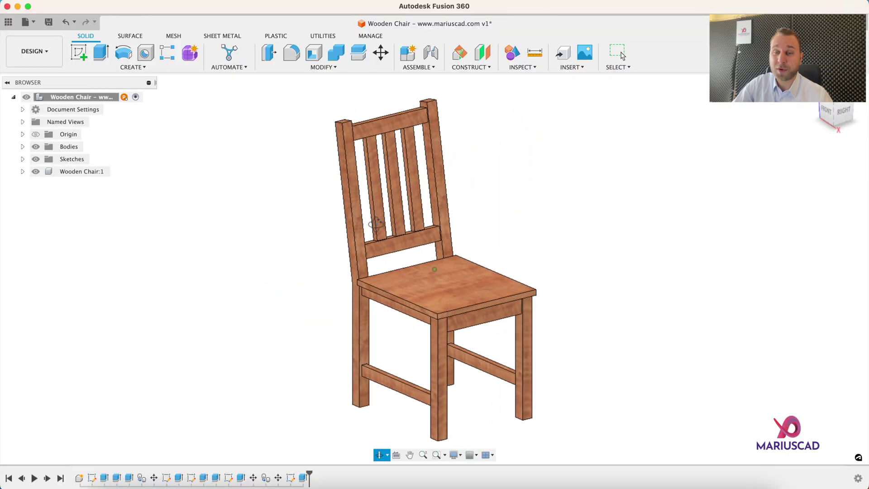
{"action": "middle_click_drag", "start_coordinate": [698, 248], "coordinate": [643, 235], "text": "shift"}
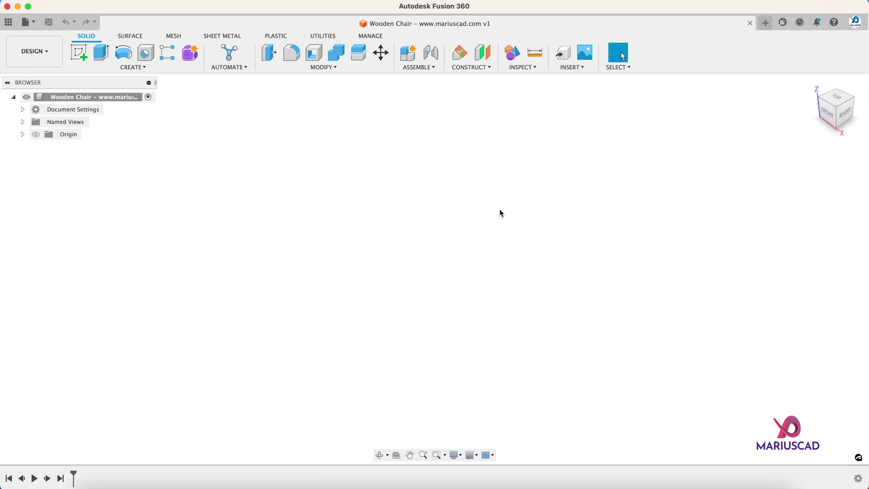
Change the document's active units to centimeters.
{"action": "left_click", "coordinate": [22, 109]}
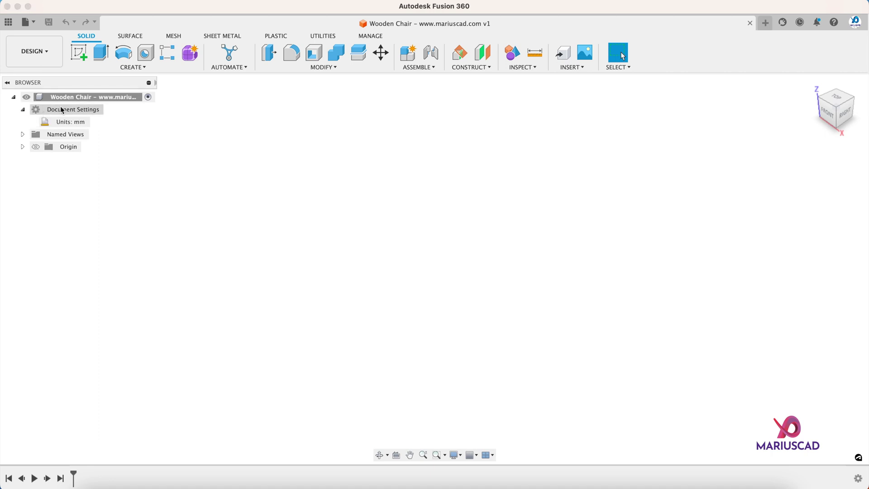
{"action": "left_click", "coordinate": [95, 121]}
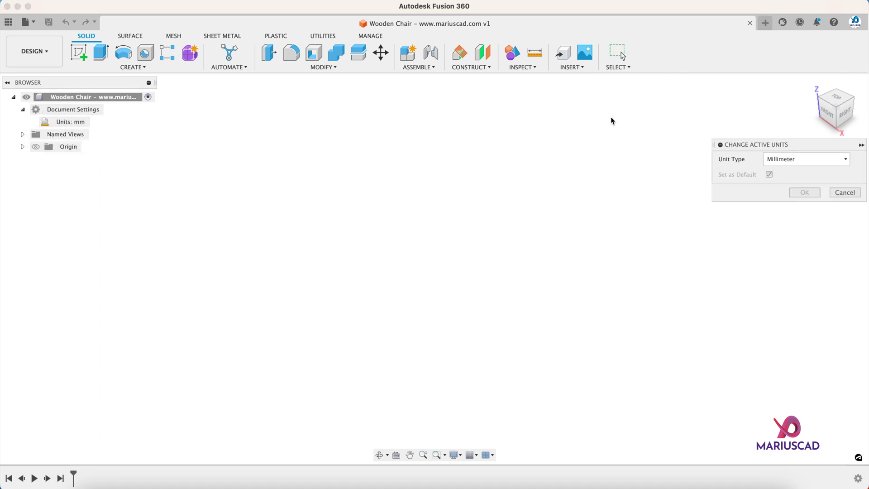
{"action": "left_click", "coordinate": [814, 159]}
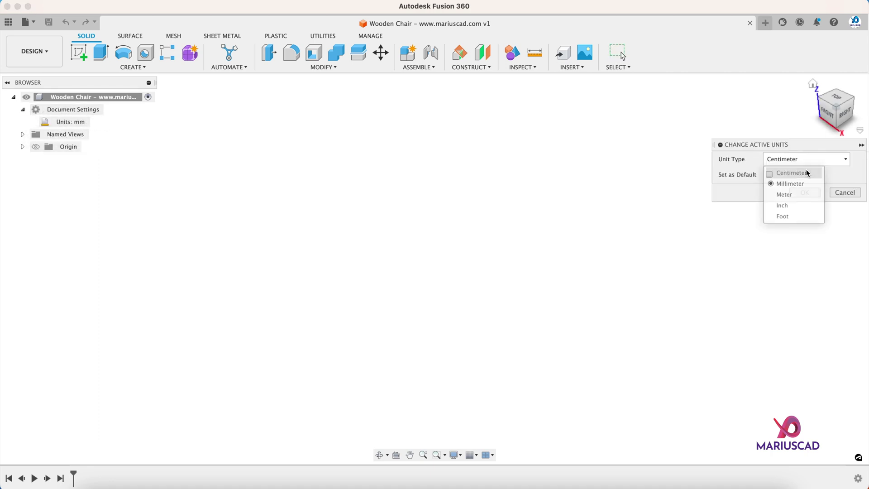
{"action": "left_click", "coordinate": [806, 171]}
{"action": "left_click", "coordinate": [804, 192]}
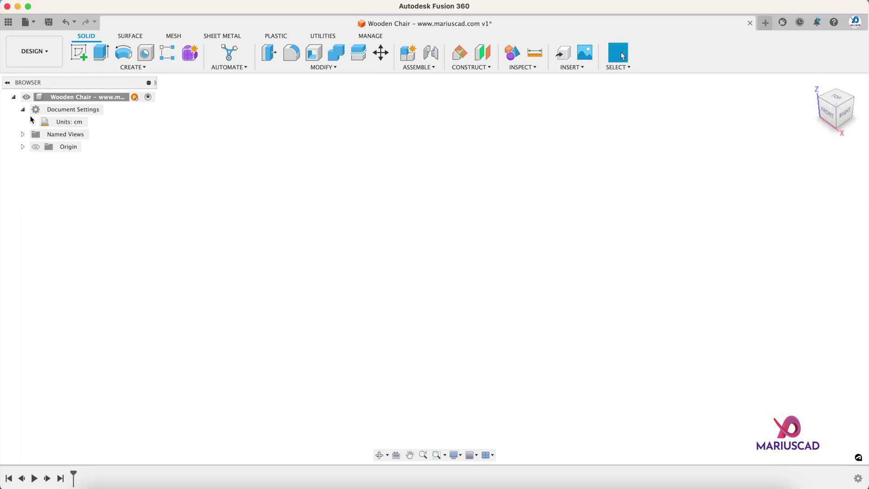
{"action": "left_click", "coordinate": [23, 110]}
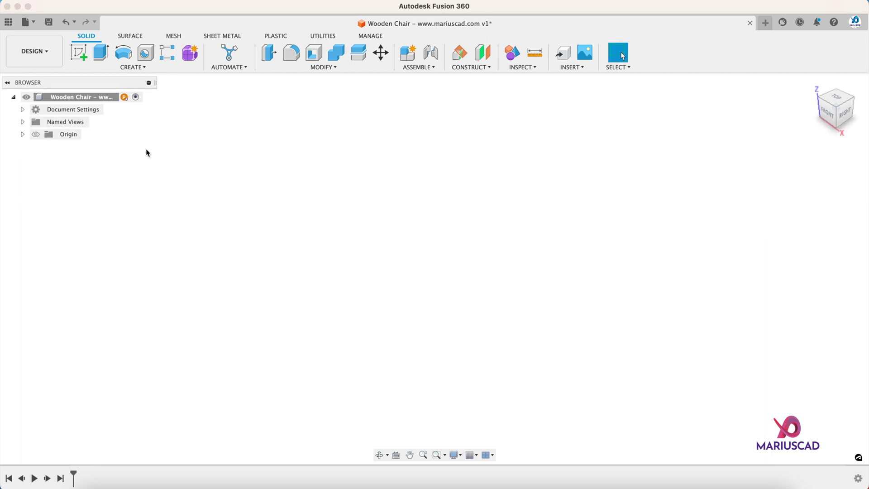
Create a new internal standard component named Wooden Chair.
{"action": "left_click", "coordinate": [126, 68]}
{"action": "left_click", "coordinate": [111, 78]}
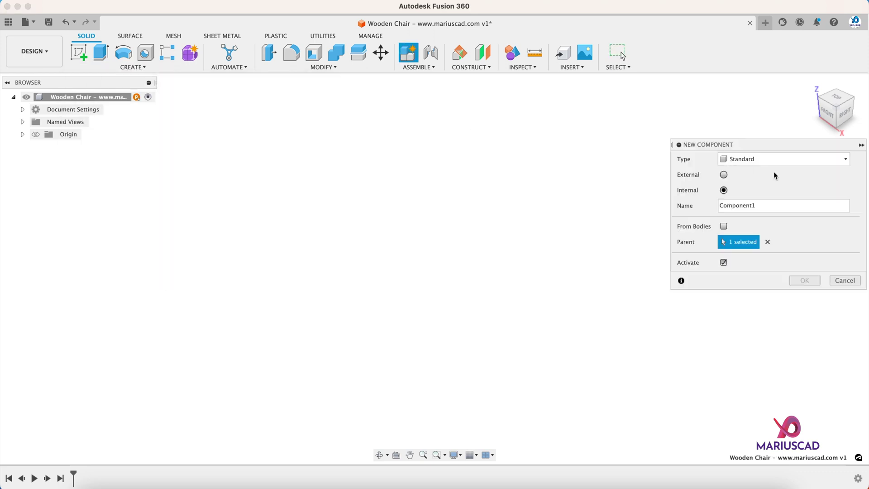
{"action": "double_click", "coordinate": [775, 206]}
{"action": "left_click", "coordinate": [805, 280]}
Start a sketch on the front plane and draw a 44 cm vertical line upward from the origin.
{"action": "left_click", "coordinate": [83, 56]}
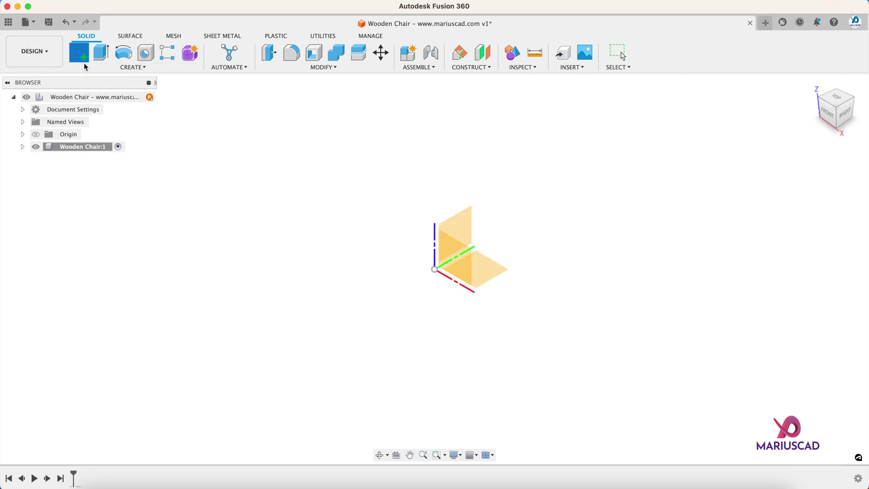
{"action": "left_click", "coordinate": [456, 256]}
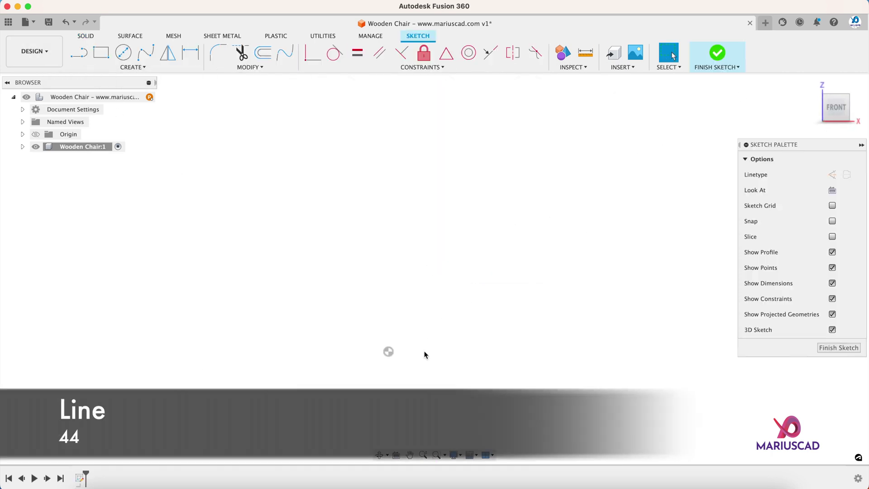
{"action": "key", "text": "l"}
{"action": "left_click", "coordinate": [389, 351]}
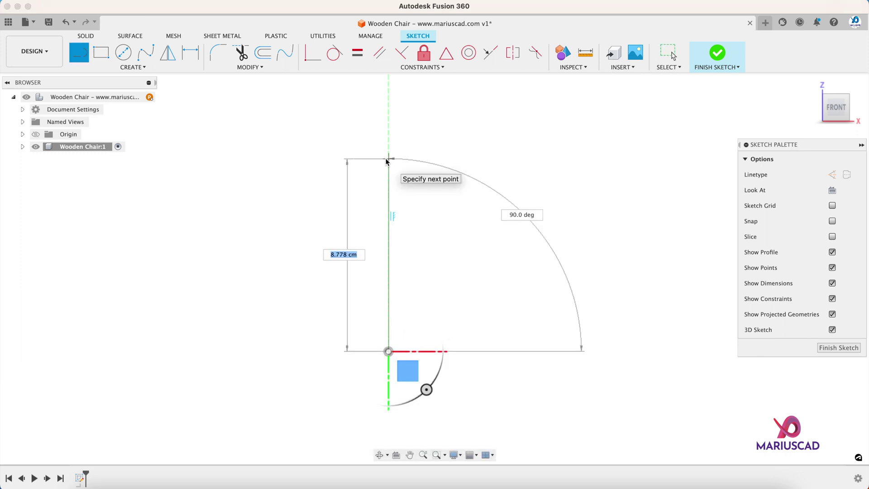
{"action": "type", "text": "44"}
{"action": "key", "text": "Return"}
{"action": "key", "text": "Escape"}
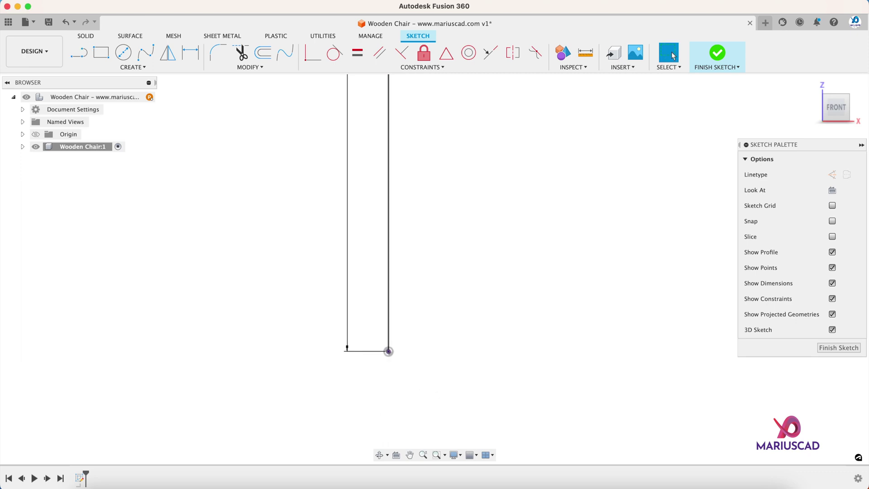
Draw a 56 cm line from the vertical line's upper end, angled 110° from horizontal, for the backrest.
{"action": "scroll", "coordinate": [469, 176], "scroll_direction": "down", "scroll_amount": 8}
{"action": "middle_click_drag", "start_coordinate": [465, 172], "coordinate": [481, 293]}
{"action": "left_click", "coordinate": [462, 244]}
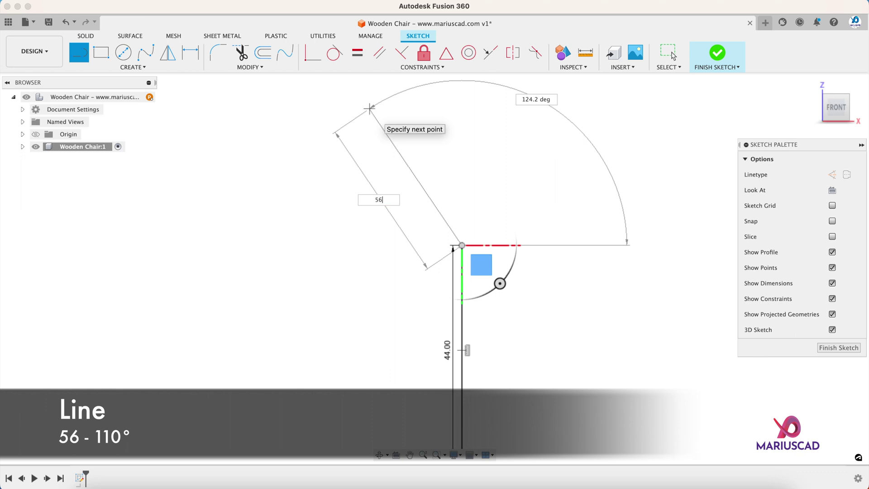
{"action": "key", "text": "Tab"}
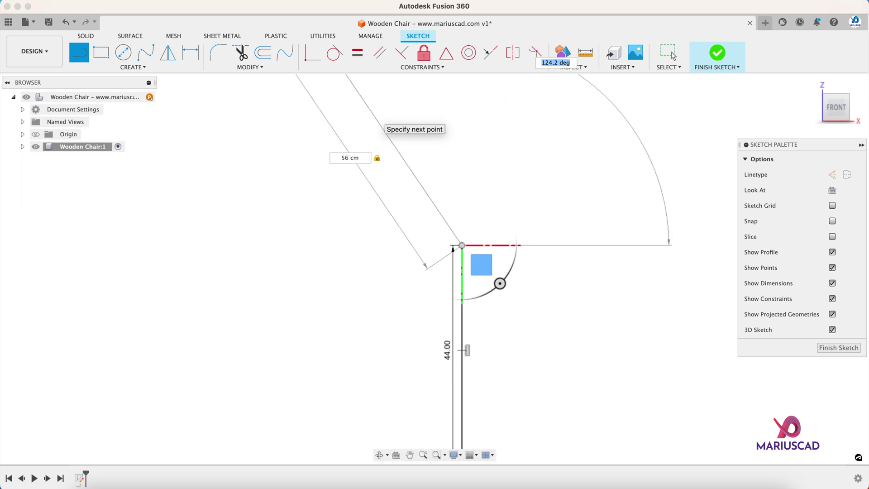
{"action": "type", "text": "110"}
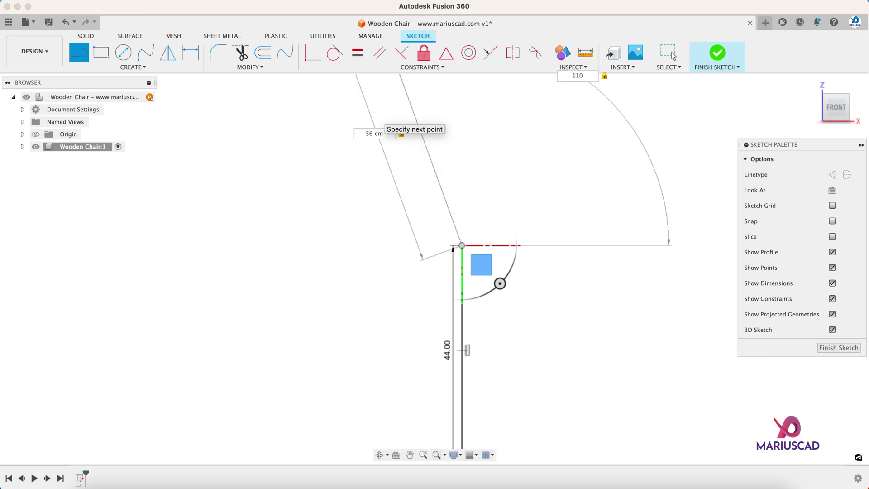
{"action": "key", "text": "Return"}
{"action": "key", "text": "Escape"}
{"action": "scroll", "coordinate": [473, 211], "scroll_direction": "down", "scroll_amount": 5}
{"action": "middle_click_drag", "start_coordinate": [476, 225], "coordinate": [440, 257]}
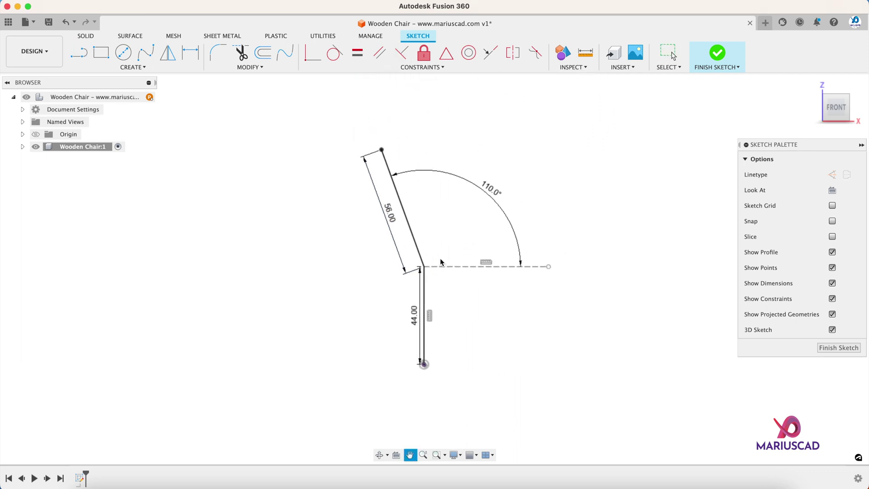
Offset the chained leg and backrest lines by 4 cm toward the rear side of the chair.
{"action": "left_click", "coordinate": [262, 52]}
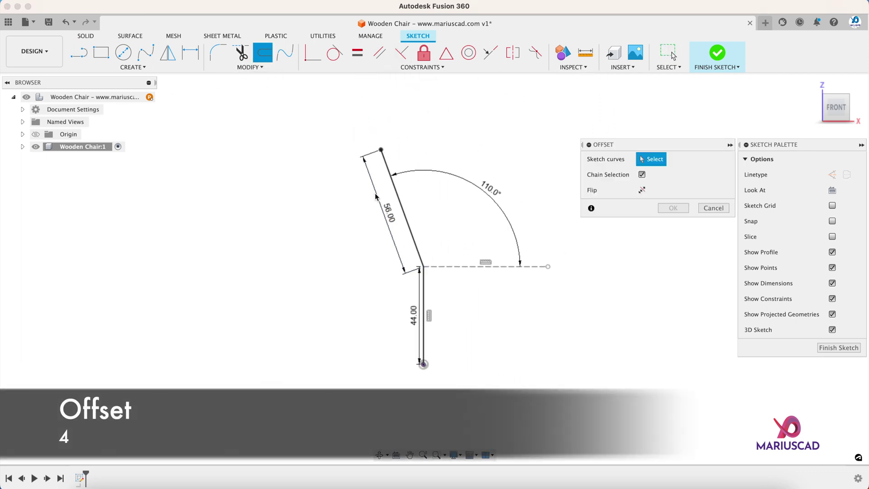
{"action": "left_click", "coordinate": [402, 209]}
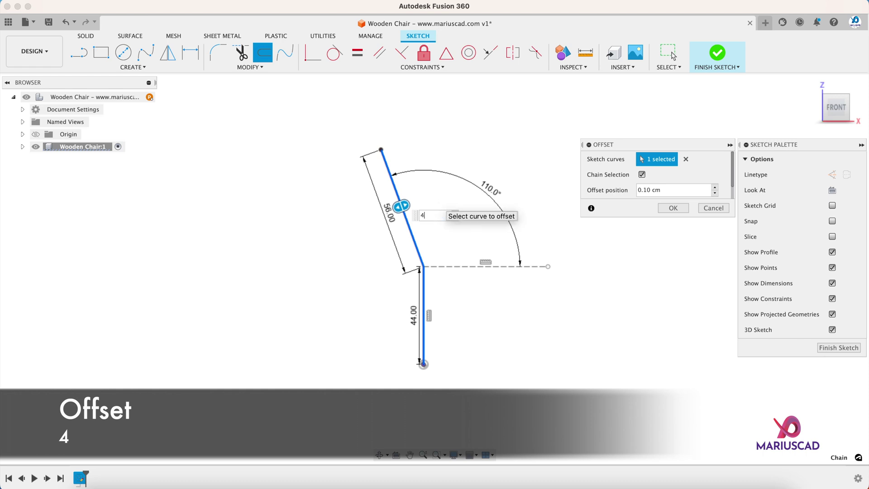
{"action": "type", "text": "4"}
{"action": "left_click", "coordinate": [680, 210]}
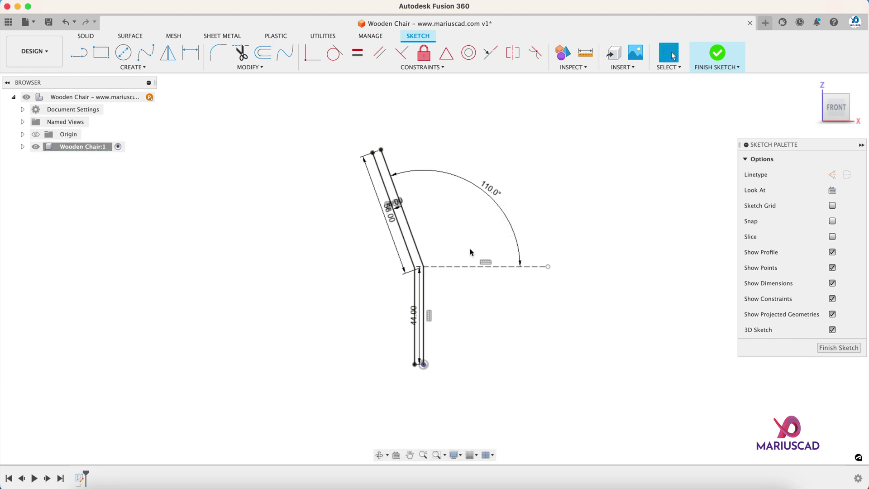
Close the bottom of the rear leg profile with a line between the two lower endpoints.
{"action": "scroll", "coordinate": [433, 368], "scroll_direction": "up", "scroll_amount": 5}
{"action": "key", "text": "l"}
{"action": "key", "text": "l"}
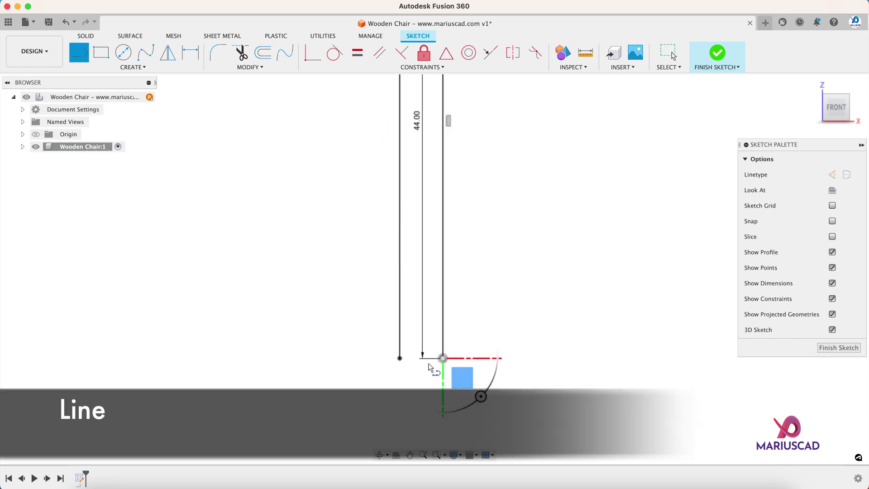
{"action": "left_click", "coordinate": [399, 358]}
{"action": "scroll", "coordinate": [445, 358], "scroll_direction": "up", "scroll_amount": 2}
{"action": "scroll", "coordinate": [444, 361], "scroll_direction": "up", "scroll_amount": 2}
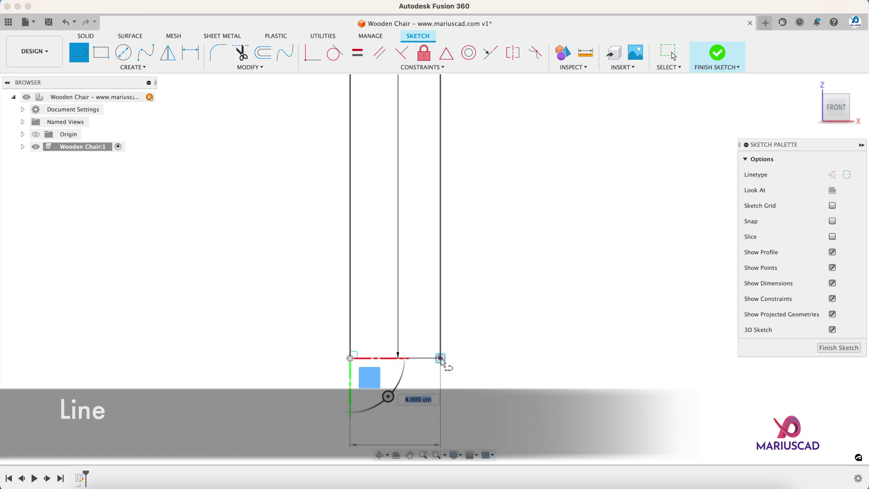
{"action": "left_click", "coordinate": [441, 358]}
Close the top of the backrest profile with a line between the two upper endpoints.
{"action": "scroll", "coordinate": [431, 236], "scroll_direction": "down", "scroll_amount": 6}
{"action": "mouse_move", "coordinate": [430, 217]}
{"action": "middle_mouse_down"}
{"action": "mouse_move", "coordinate": [409, 256]}
{"action": "mouse_move", "coordinate": [431, 337]}
{"action": "middle_mouse_up"}
{"action": "scroll", "coordinate": [335, 235], "scroll_direction": "up", "scroll_amount": 3}
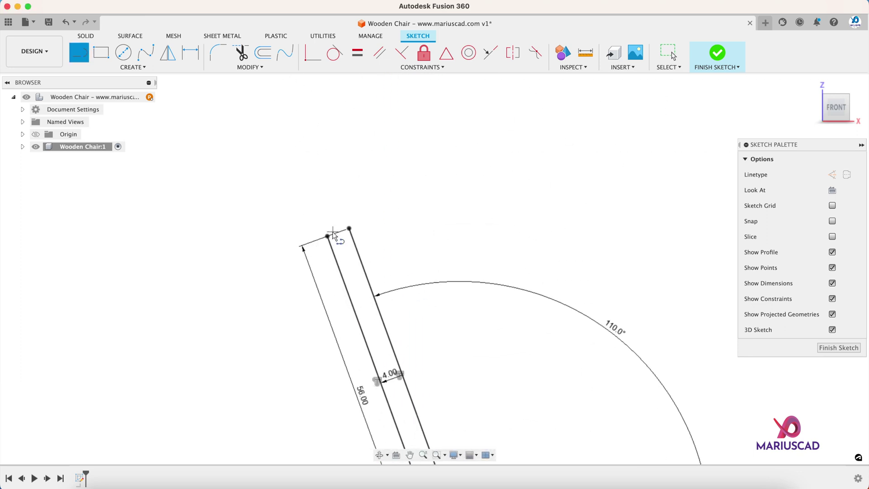
{"action": "left_click", "coordinate": [353, 228]}
{"action": "left_click", "coordinate": [325, 237]}
{"action": "key", "text": "Escape"}
{"action": "scroll", "coordinate": [383, 255], "scroll_direction": "down", "scroll_amount": 4}
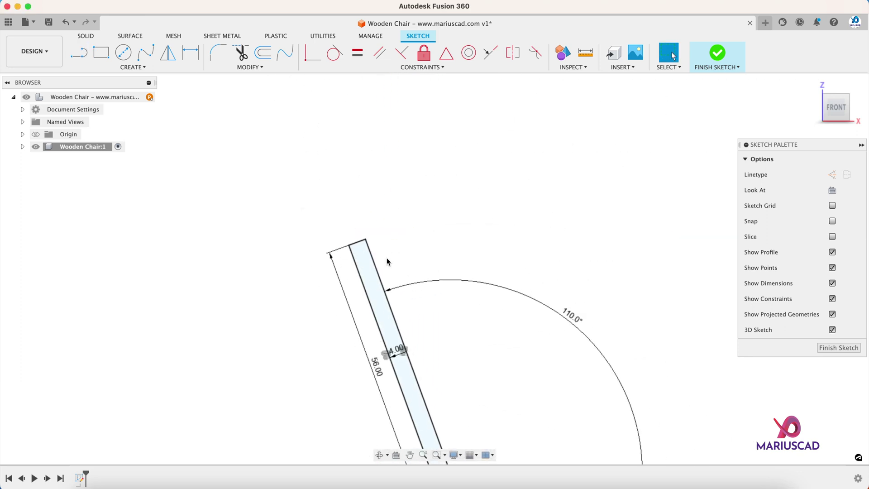
Copy the rear leg's two vertical lines 40 cm horizontally toward the front to form the front leg.
{"action": "middle_click_drag", "start_coordinate": [506, 457], "coordinate": [340, 284]}
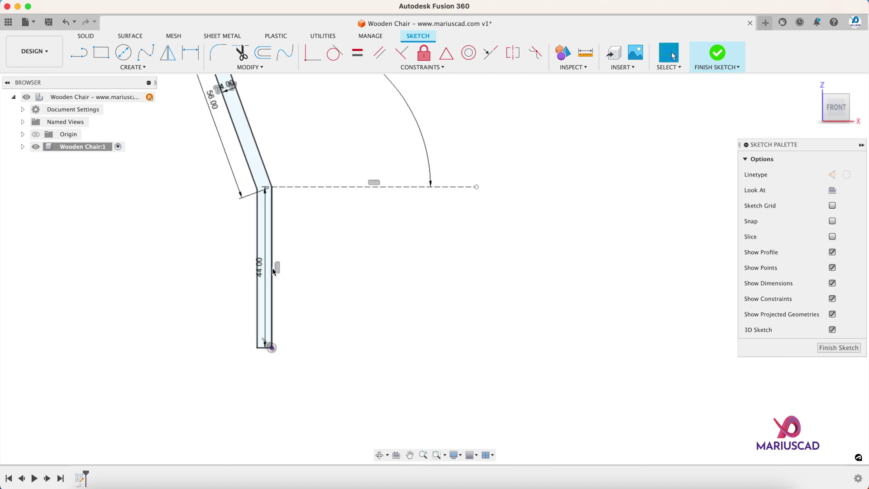
{"action": "key", "text": "m"}
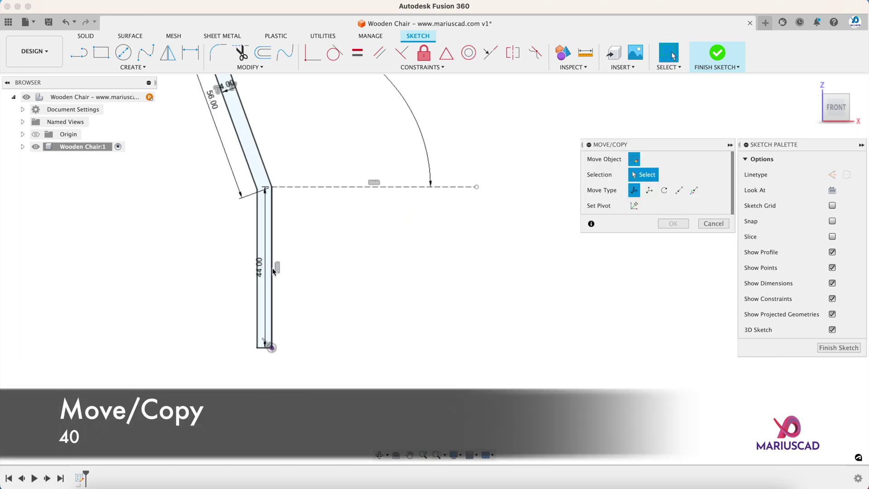
{"action": "left_click", "coordinate": [271, 267]}
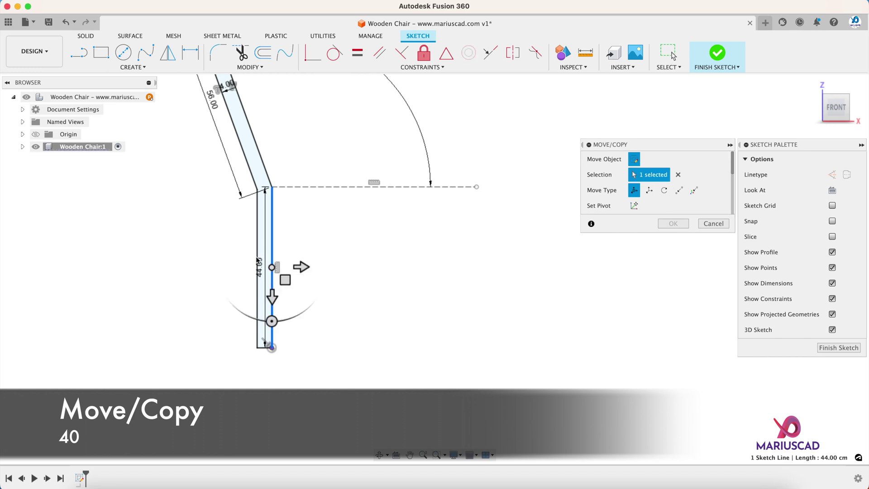
{"action": "left_click", "coordinate": [257, 255]}
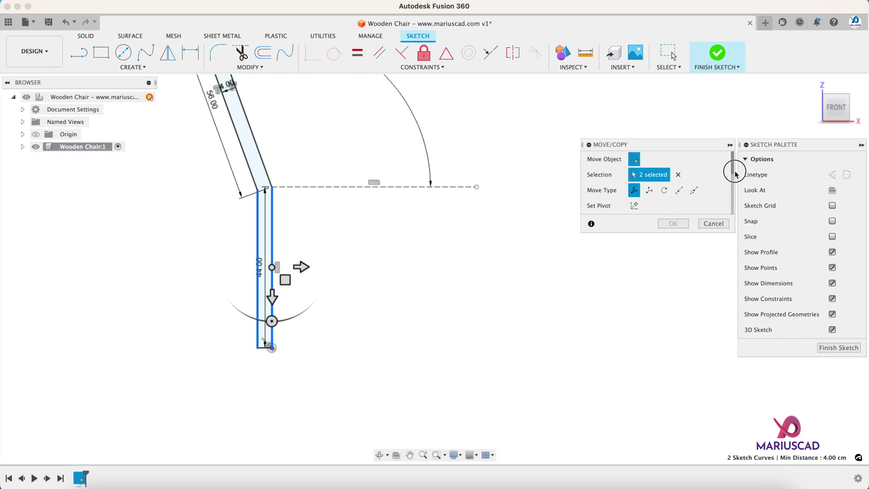
{"action": "left_click_drag", "start_coordinate": [735, 174], "coordinate": [633, 205]}
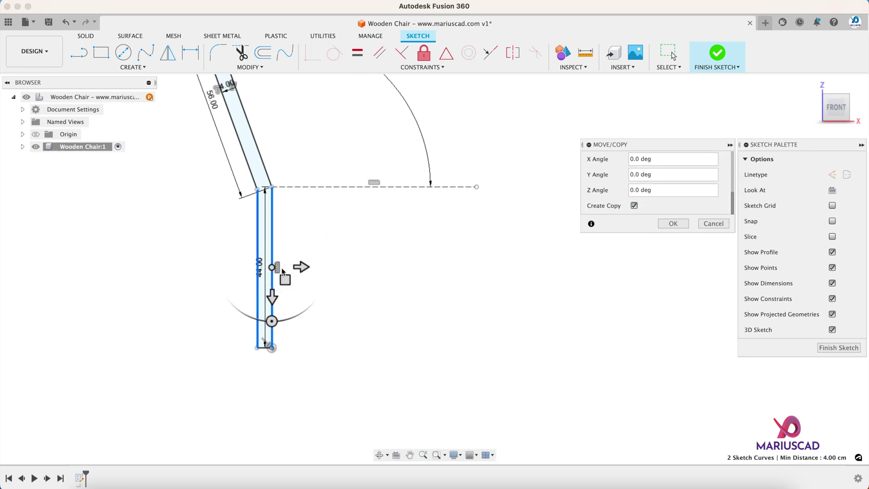
{"action": "left_click_drag", "start_coordinate": [299, 267], "coordinate": [410, 267]}
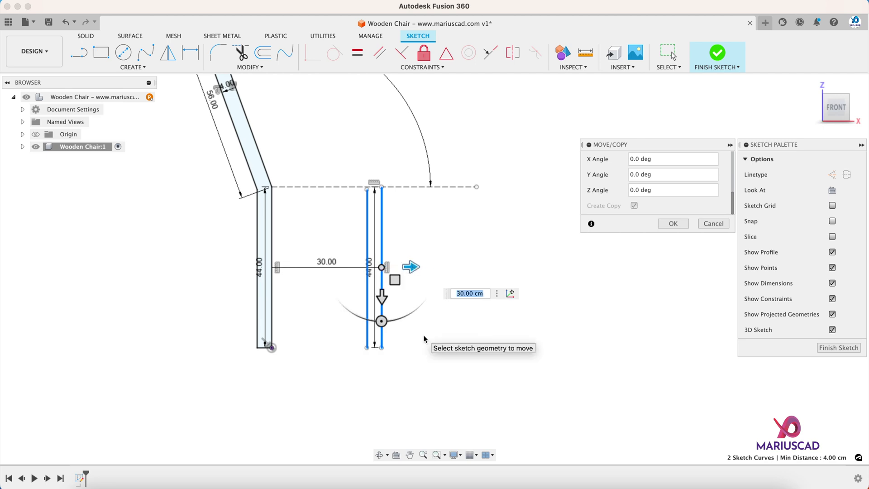
{"action": "type", "text": "40"}
{"action": "key", "text": "Return"}
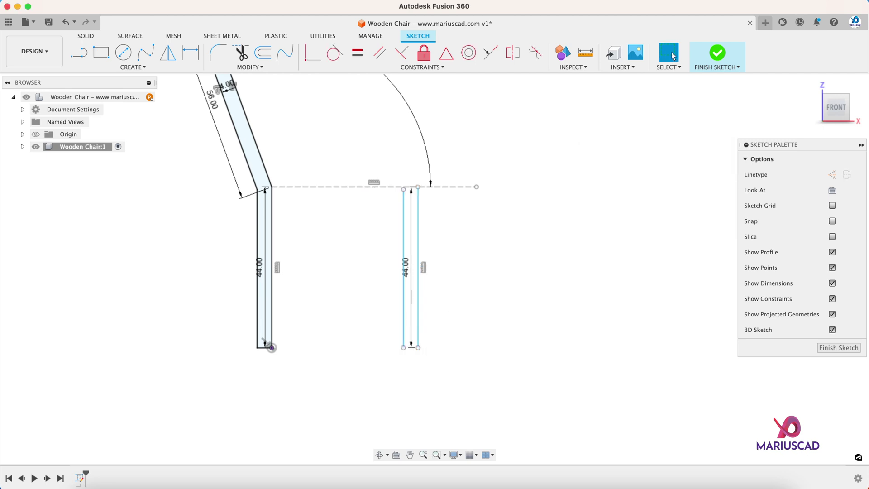
Close the bottom of the front leg with a line joining its two lower endpoints.
{"action": "scroll", "coordinate": [406, 349], "scroll_direction": "up", "scroll_amount": 3}
{"action": "scroll", "coordinate": [409, 351], "scroll_direction": "up", "scroll_amount": 1}
{"action": "key", "text": "l"}
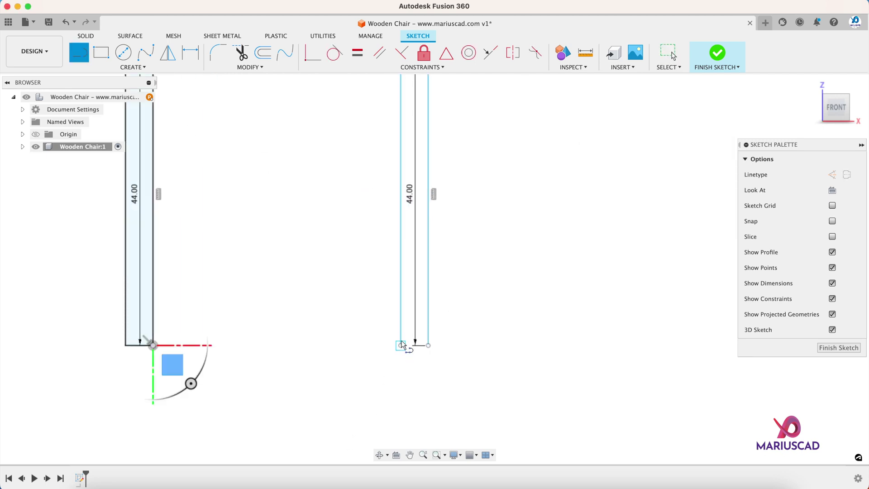
{"action": "scroll", "coordinate": [428, 345], "scroll_direction": "up", "scroll_amount": 3}
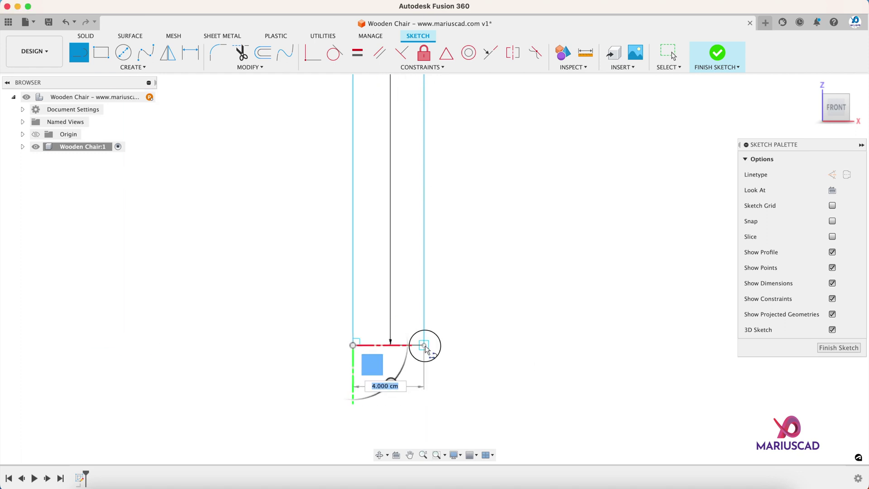
{"action": "left_click", "coordinate": [424, 346]}
Draw a 40 cm horizontal line from the front leg's outer upper endpoint to the rear leg's upper inner corner.
{"action": "scroll", "coordinate": [424, 345], "scroll_direction": "down", "scroll_amount": 2}
{"action": "middle_click_drag", "start_coordinate": [434, 108], "coordinate": [426, 369]}
{"action": "left_click", "coordinate": [417, 116]}
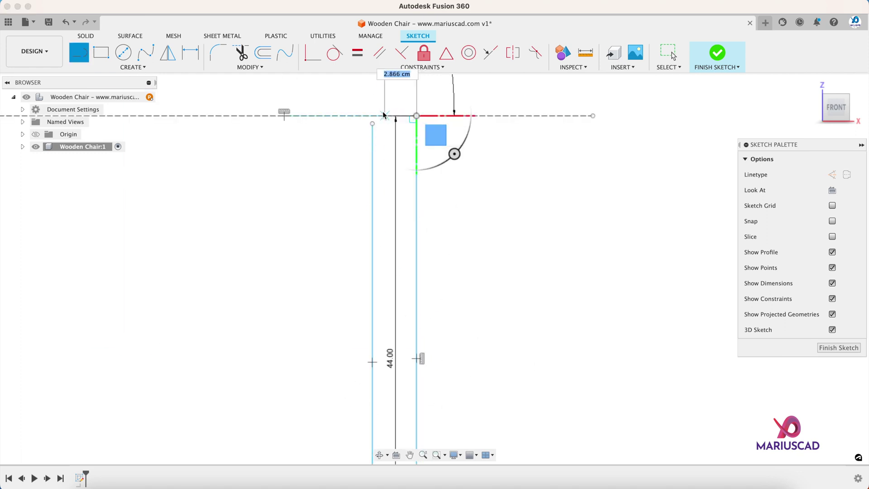
{"action": "scroll", "coordinate": [369, 116], "scroll_direction": "down", "scroll_amount": 3}
{"action": "middle_click_drag", "start_coordinate": [335, 126], "coordinate": [397, 141]}
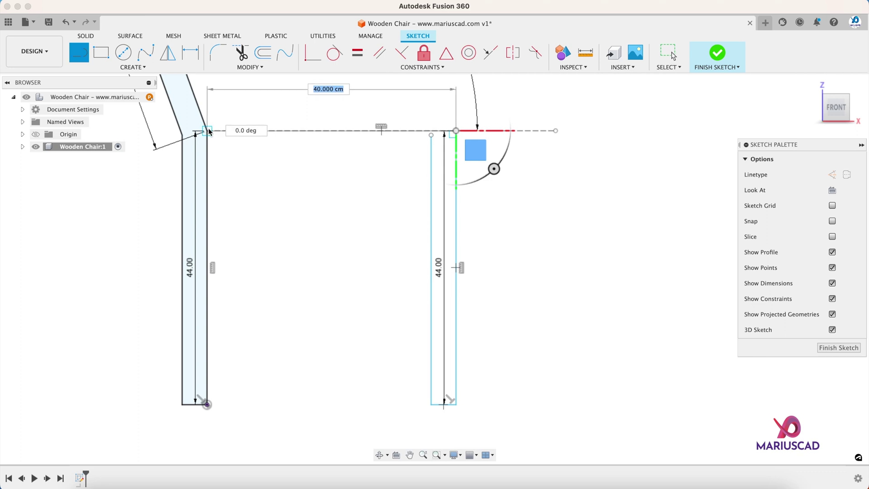
{"action": "left_click", "coordinate": [207, 131]}
{"action": "key", "text": "Escape"}
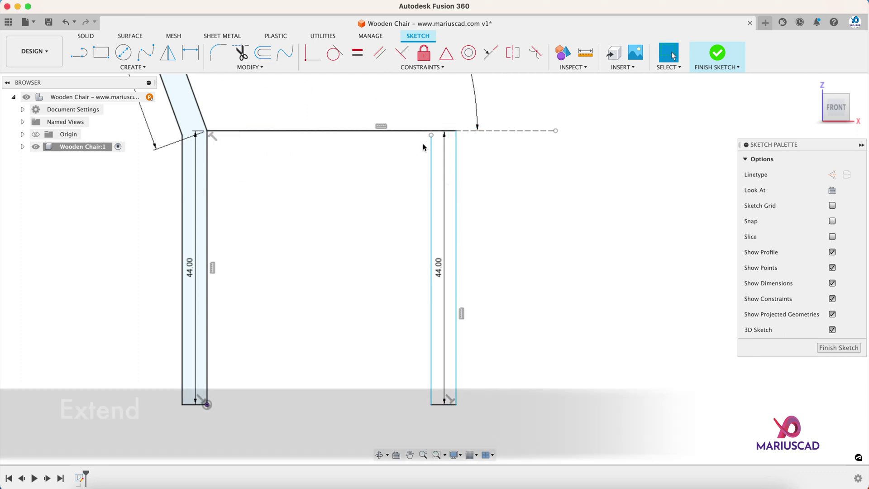
Extend the front leg's inner vertical line up to the horizontal seat line.
{"action": "scroll", "coordinate": [428, 142], "scroll_direction": "up", "scroll_amount": 2}
{"action": "left_click", "coordinate": [249, 67]}
{"action": "left_click", "coordinate": [229, 111]}
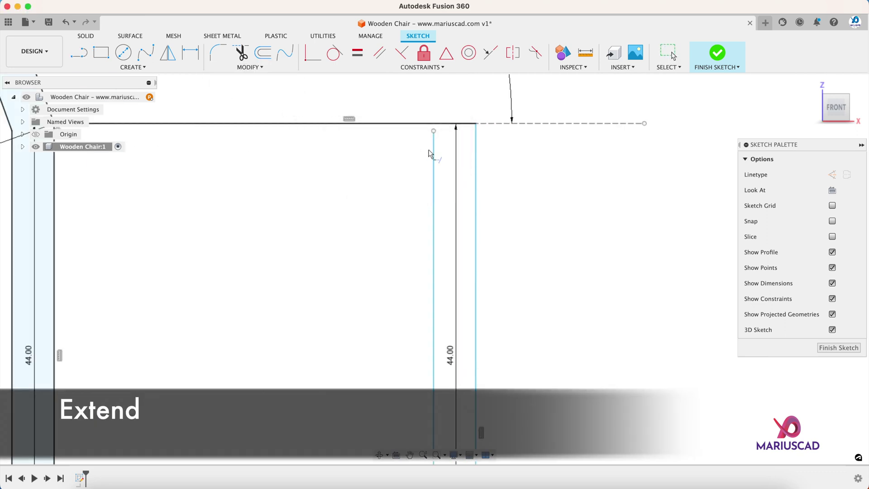
{"action": "left_click", "coordinate": [438, 134]}
{"action": "key", "text": "Escape"}
{"action": "scroll", "coordinate": [315, 214], "scroll_direction": "down", "scroll_amount": 2}
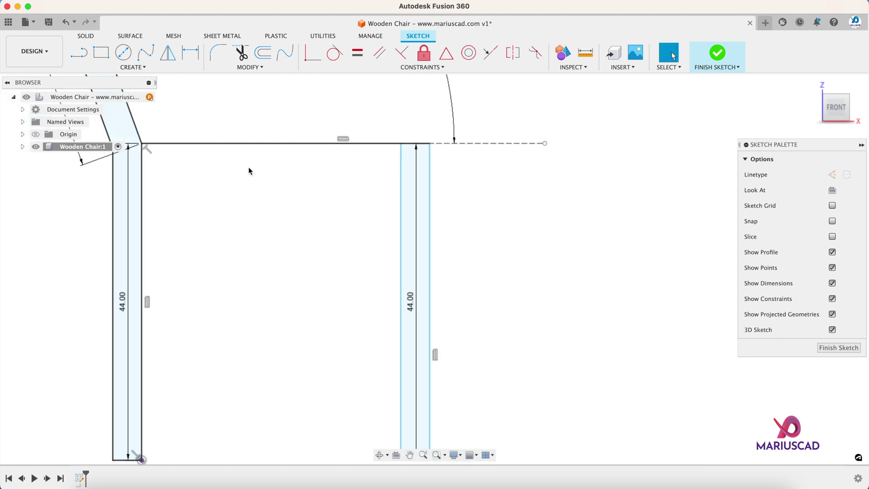
Draw a 36 cm horizontal line between the two legs, just below the seat line, as the upper rail's bottom edge.
{"action": "middle_click_drag", "start_coordinate": [247, 186], "coordinate": [287, 163]}
{"action": "key", "text": "l"}
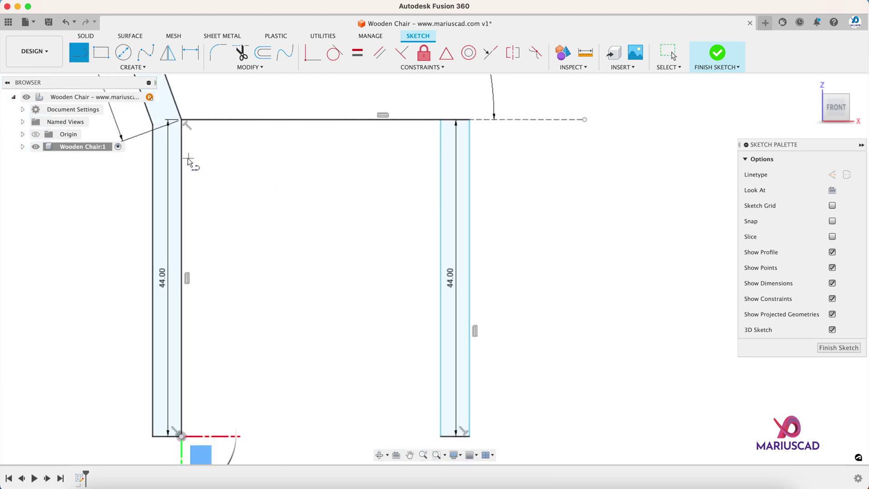
{"action": "left_click", "coordinate": [181, 154]}
{"action": "left_click", "coordinate": [440, 156]}
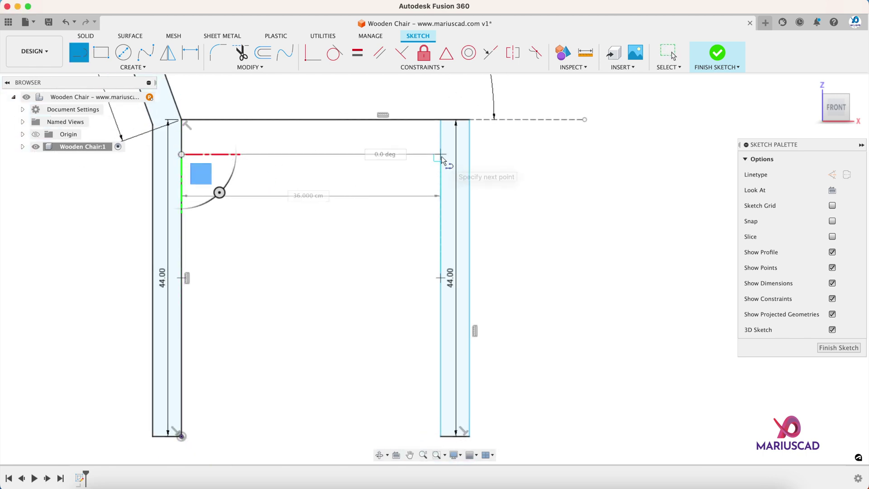
Dimension the upper rail's height between its two horizontal lines to 4 cm.
{"action": "key", "text": "d"}
{"action": "left_click", "coordinate": [281, 120]}
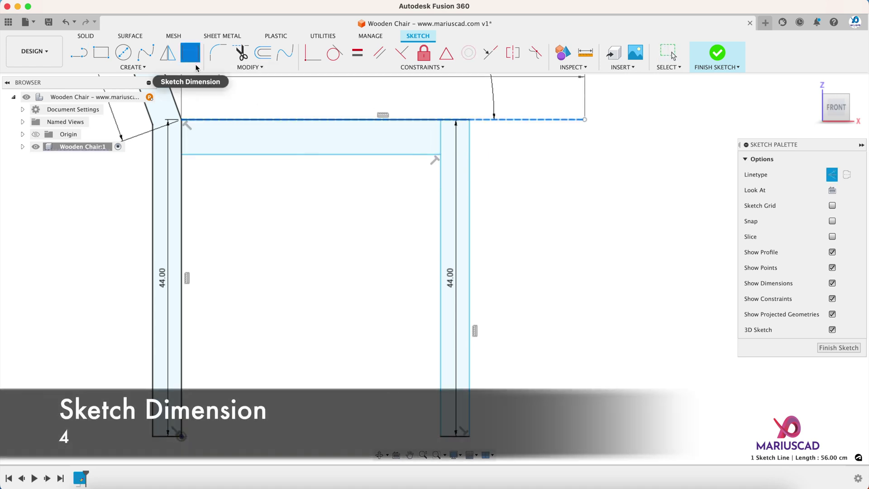
{"action": "left_click", "coordinate": [248, 154]}
{"action": "left_click", "coordinate": [251, 146]}
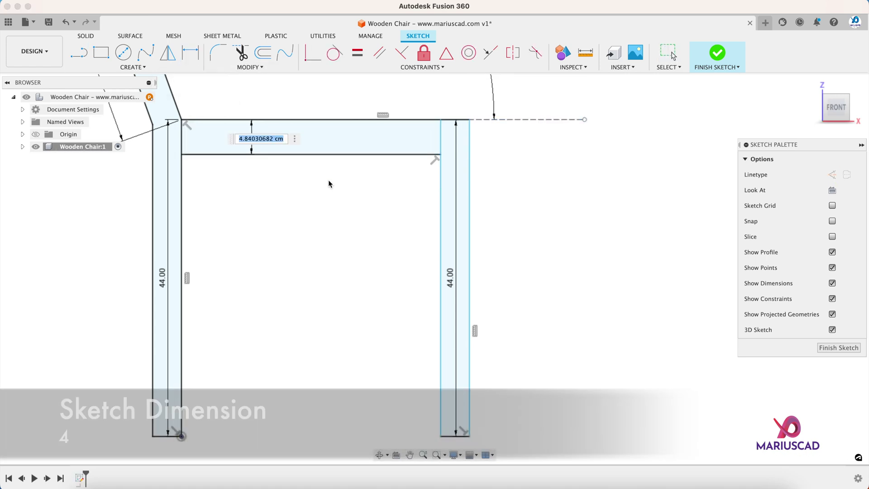
{"action": "type", "text": "4"}
{"action": "key", "text": "Return"}
Draw a 4 cm high two-point rectangle spanning the gap between the legs as the lower rail.
{"action": "scroll", "coordinate": [367, 156], "scroll_direction": "down", "scroll_amount": 2}
{"action": "key", "text": "r"}
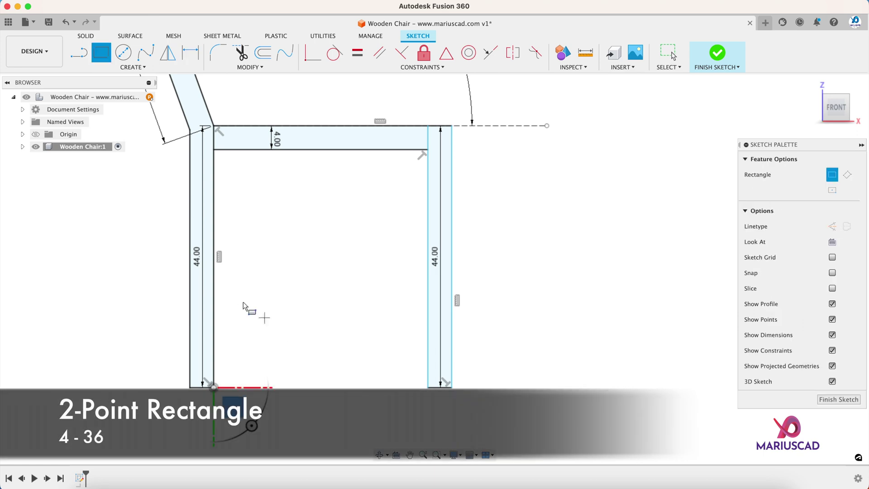
{"action": "left_click", "coordinate": [213, 283]}
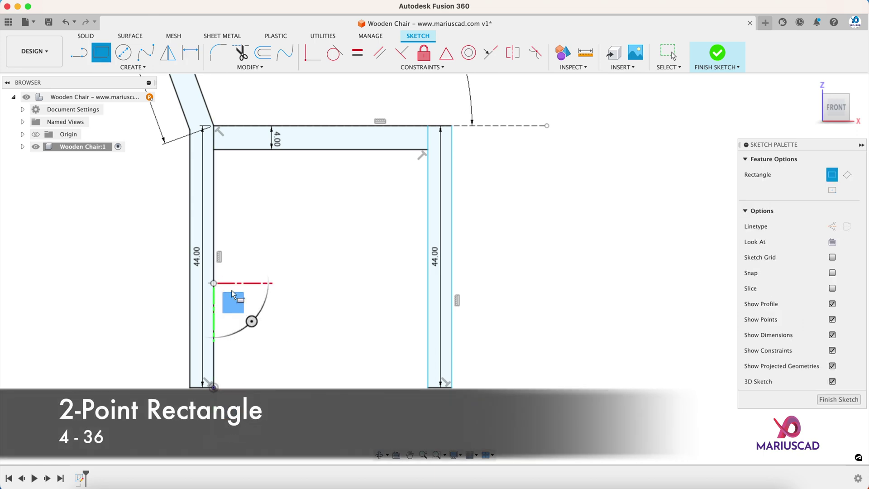
{"action": "type", "text": "4"}
{"action": "key", "text": "Return"}
{"action": "left_click", "coordinate": [669, 53]}
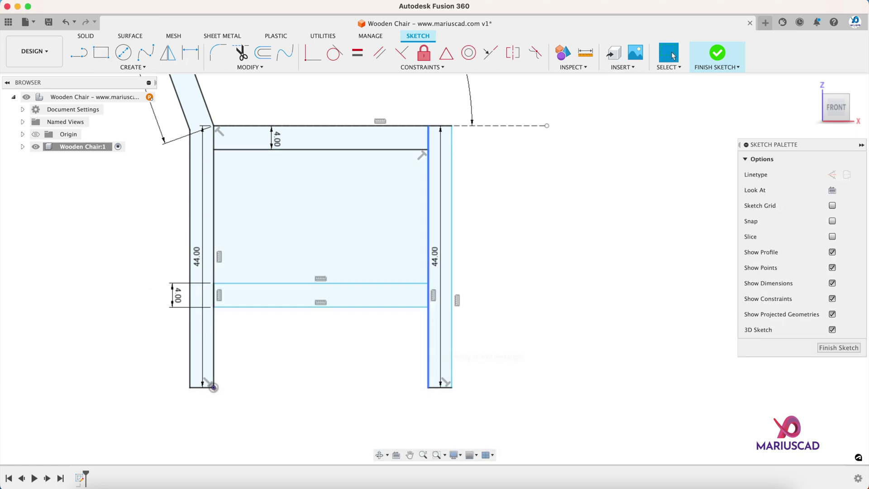
Dimension the lower rail's bottom edge 11 cm above the base of the rear leg and finish the sketch.
{"action": "left_click", "coordinate": [351, 325]}
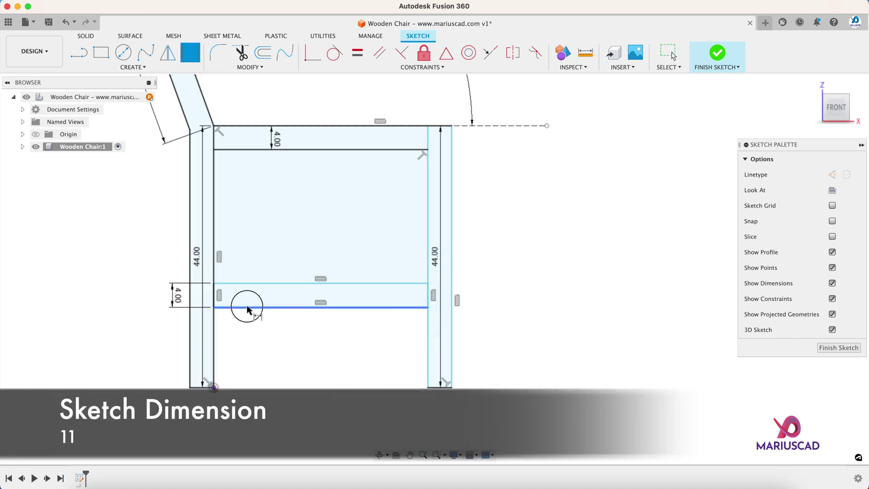
{"action": "left_click", "coordinate": [248, 308]}
{"action": "left_click", "coordinate": [213, 388]}
{"action": "left_click", "coordinate": [252, 354]}
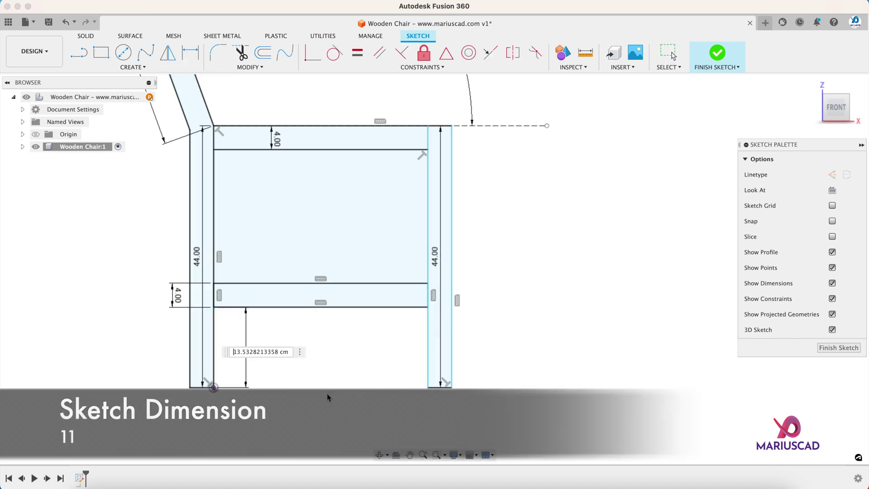
{"action": "type", "text": "11"}
{"action": "key", "text": "Return"}
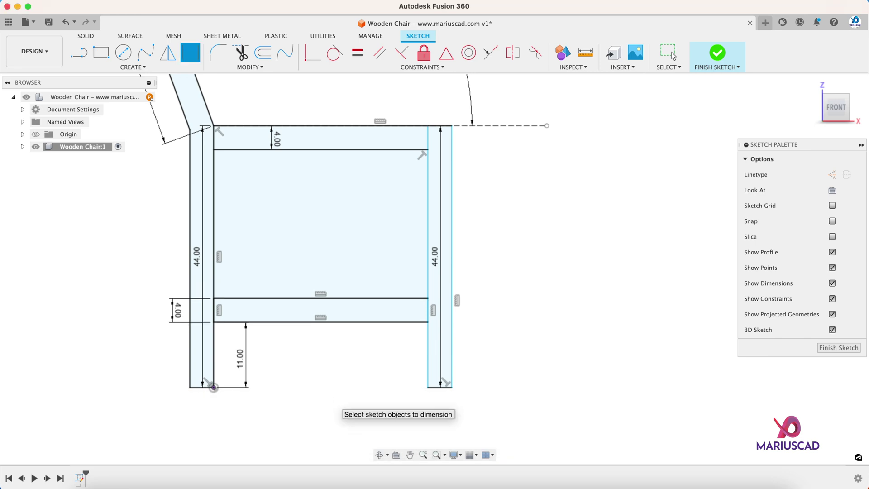
{"action": "left_click", "coordinate": [717, 54]}
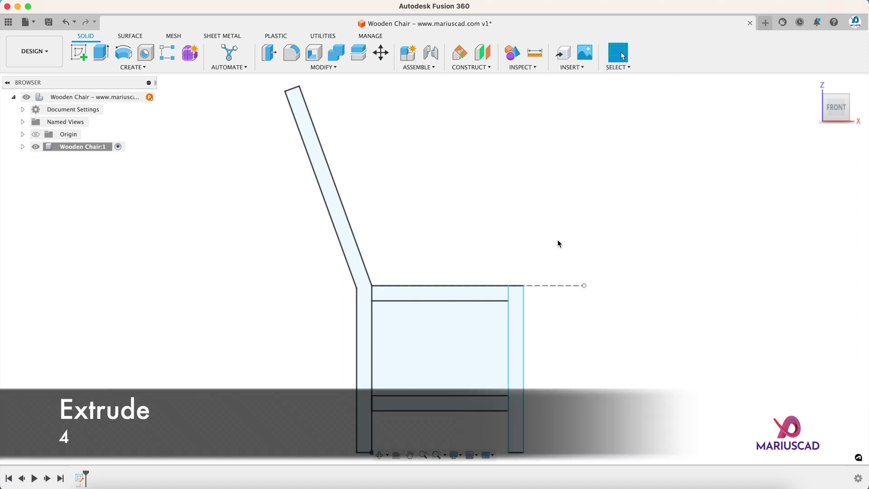
Extrude the rear leg with backrest, the front leg and both rail profiles 4 cm as a new body.
{"action": "key", "text": "e"}
{"action": "left_click", "coordinate": [346, 238]}
{"action": "left_click", "coordinate": [516, 303]}
{"action": "left_click", "coordinate": [504, 293]}
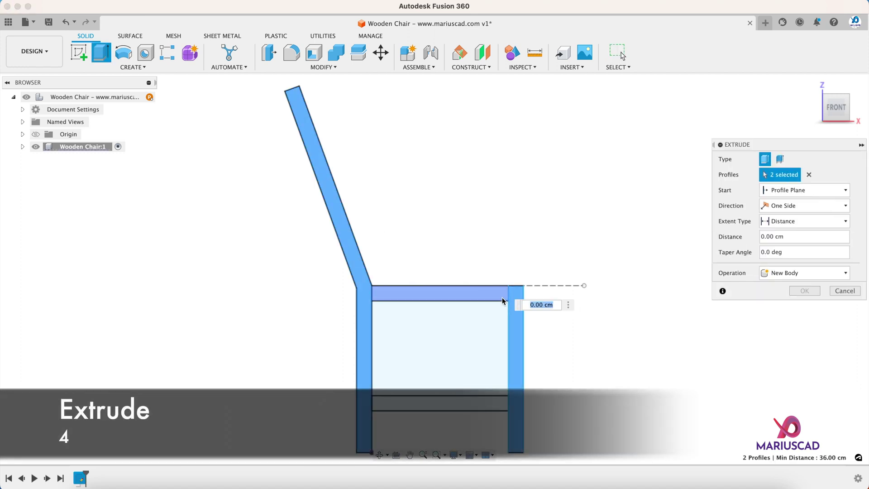
{"action": "left_click", "coordinate": [503, 404]}
{"action": "middle_click_drag", "start_coordinate": [535, 198], "coordinate": [475, 275], "text": "shift"}
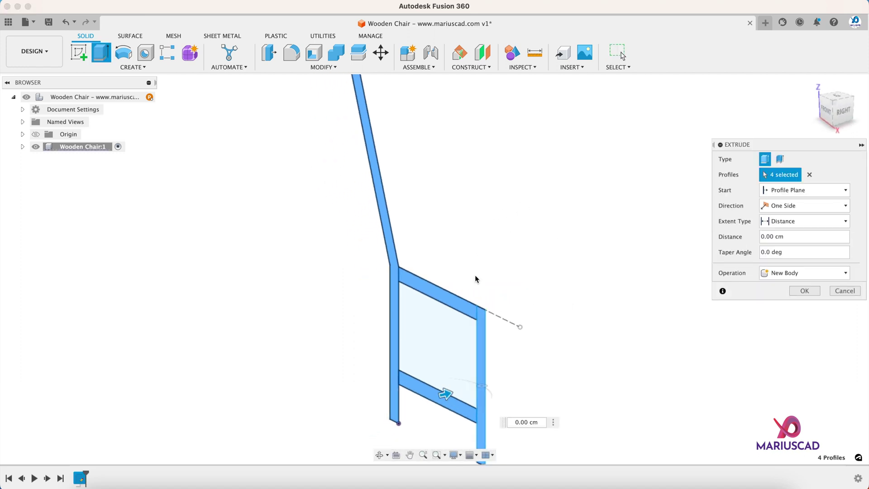
{"action": "type", "text": "4"}
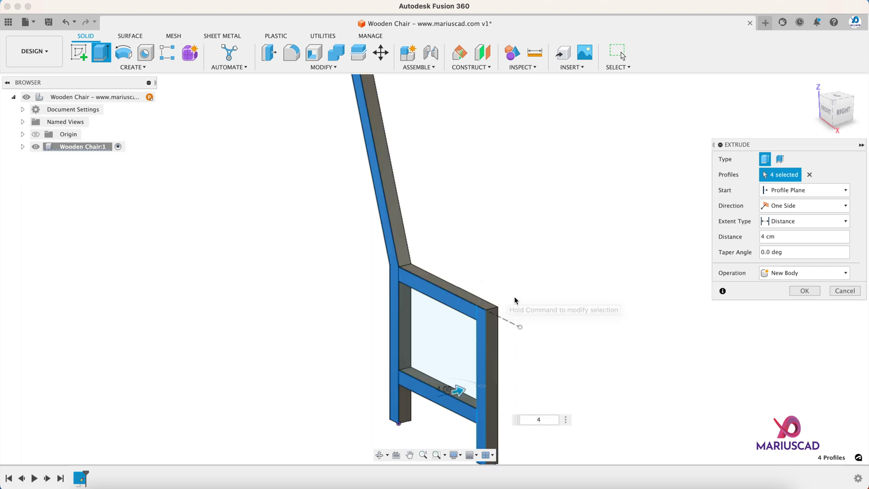
{"action": "left_click", "coordinate": [806, 291]}
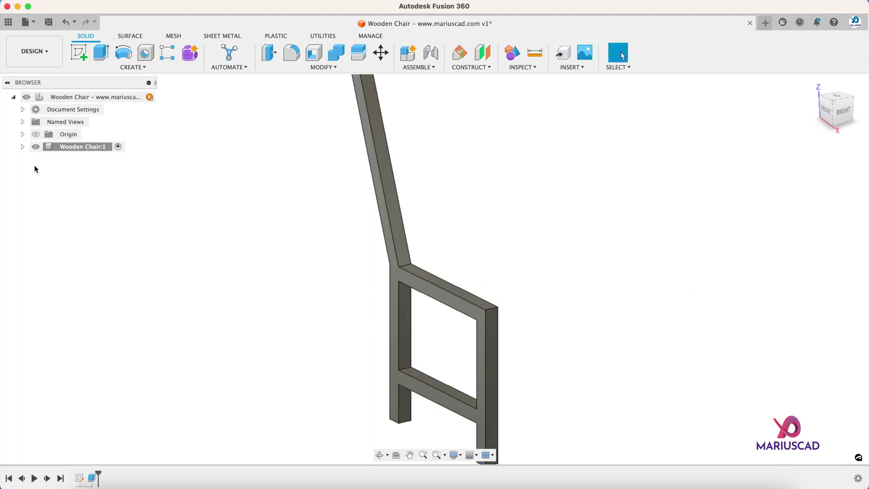
Show Sketch1 again and extrude-cut the two rail profiles 1 cm into the frame's outer face.
{"action": "left_click", "coordinate": [22, 146]}
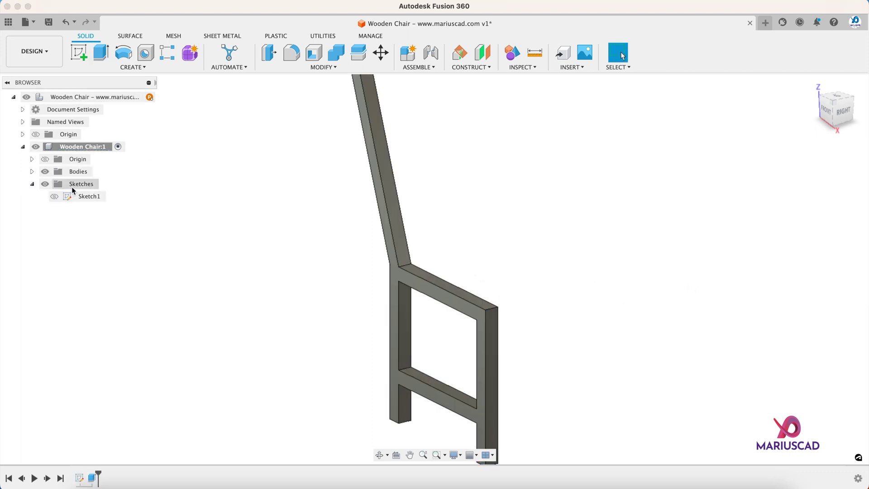
{"action": "left_click", "coordinate": [58, 196]}
{"action": "left_click", "coordinate": [55, 196]}
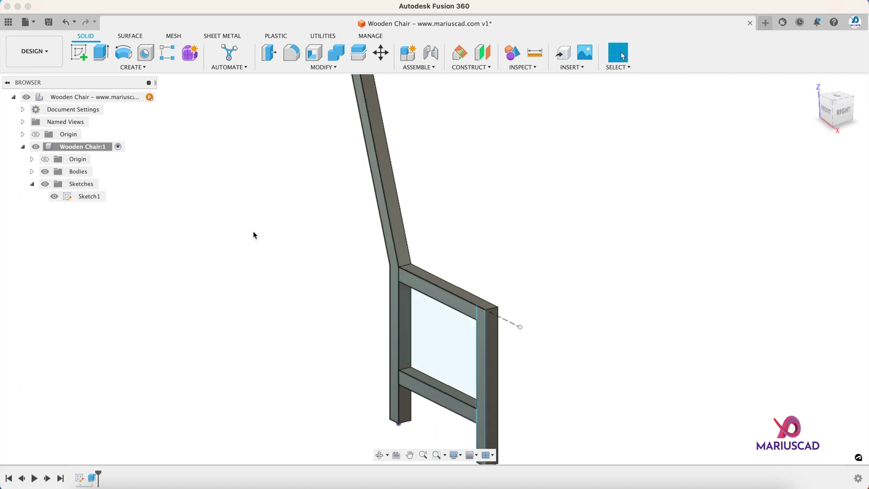
{"action": "key", "text": "e"}
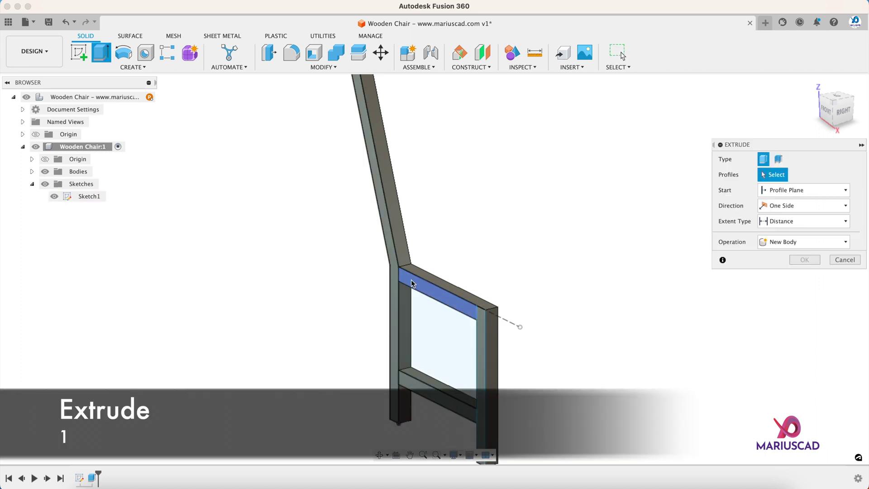
{"action": "left_click", "coordinate": [432, 289]}
{"action": "left_click", "coordinate": [430, 384]}
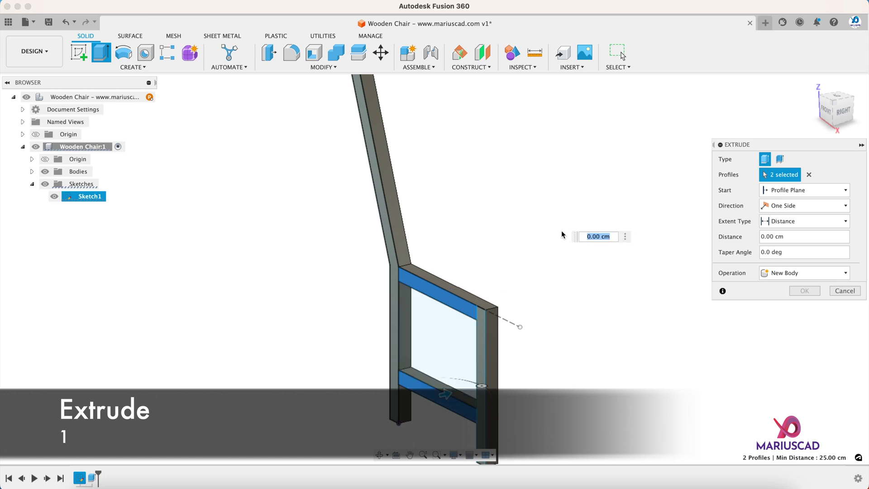
{"action": "type", "text": "1"}
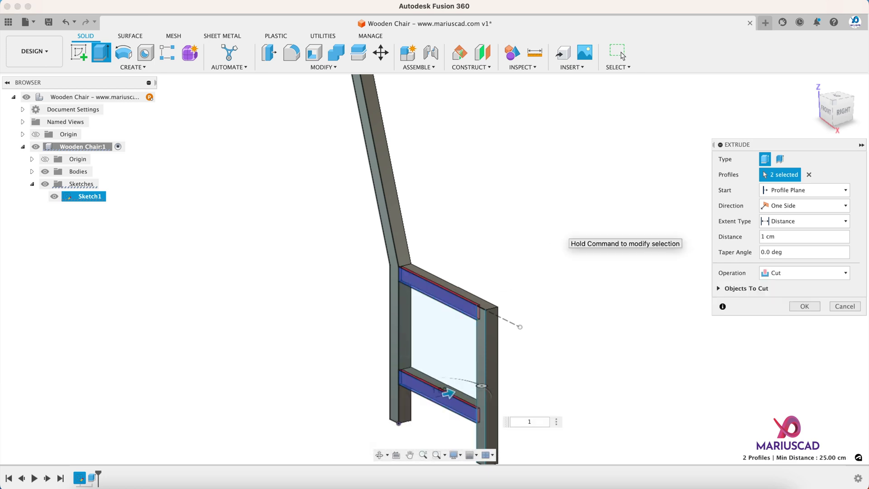
{"action": "key", "text": "Return"}
Extrude-cut both rail profiles 1 cm starting from a 3 cm offset to thin their opposite face, and hide Sketch1.
{"action": "middle_click_drag", "start_coordinate": [471, 380], "coordinate": [521, 398], "text": "shift"}
{"action": "left_click", "coordinate": [441, 296]}
{"action": "key", "text": "e"}
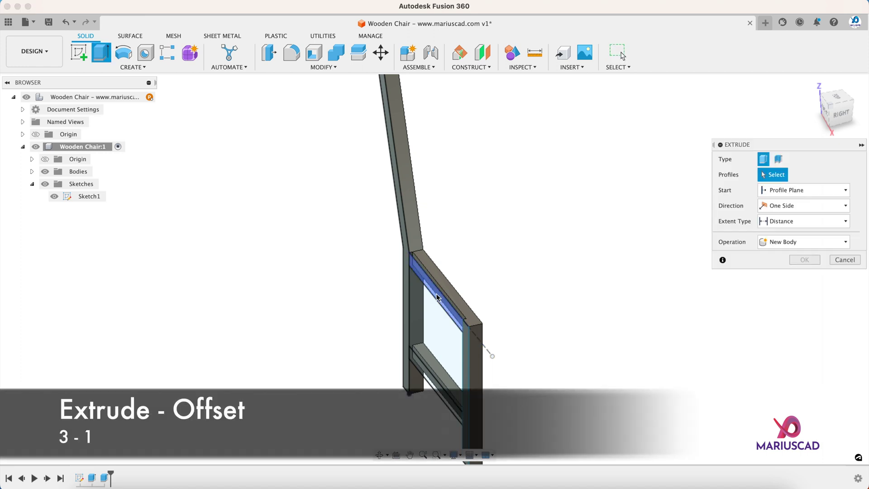
{"action": "left_click", "coordinate": [428, 392]}
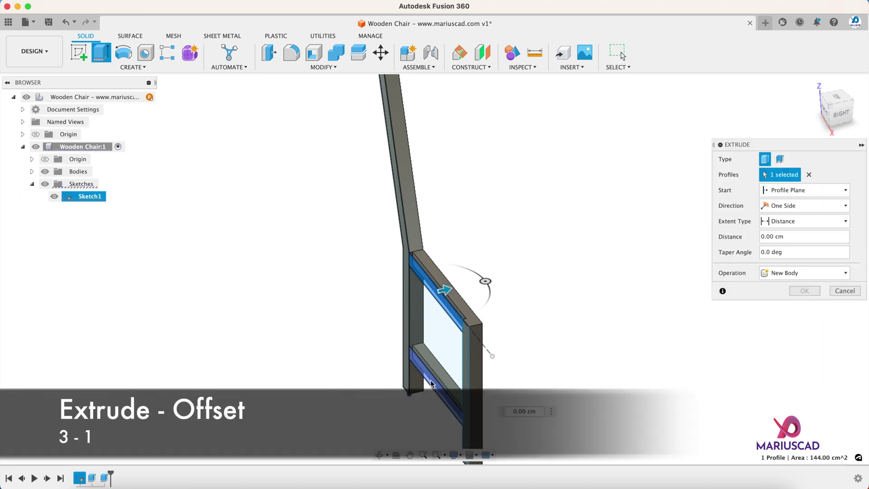
{"action": "left_click", "coordinate": [815, 191]}
{"action": "left_click", "coordinate": [797, 214]}
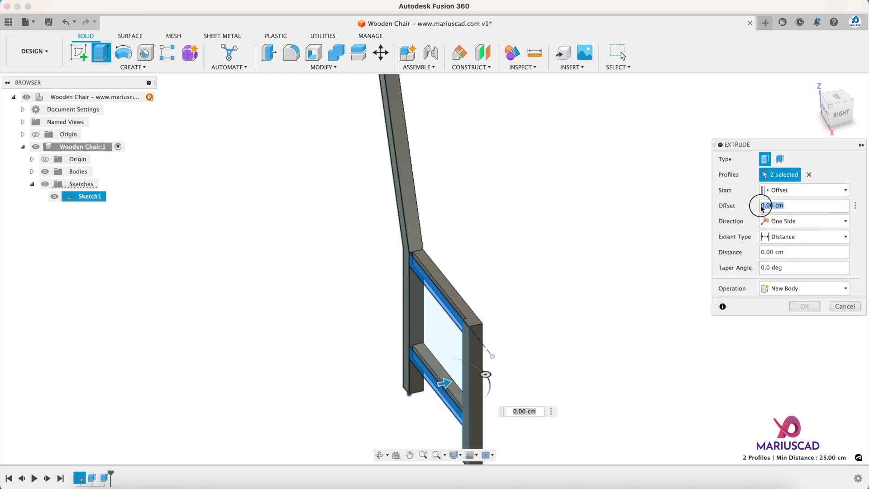
{"action": "type", "text": "3"}
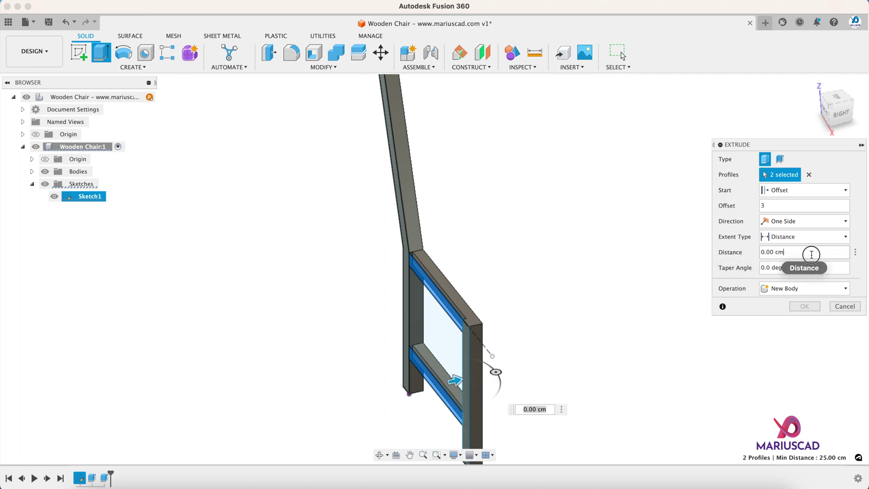
{"action": "left_click", "coordinate": [757, 256]}
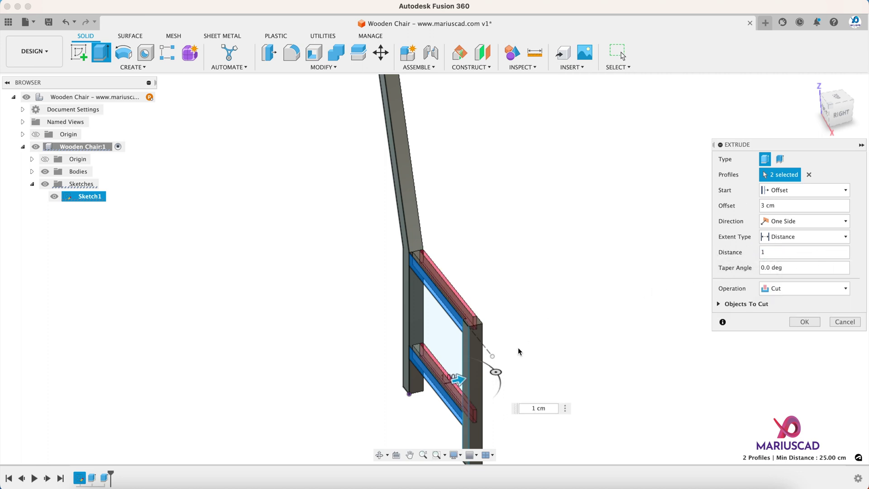
{"action": "middle_click_drag", "start_coordinate": [517, 351], "coordinate": [489, 362], "text": "shift"}
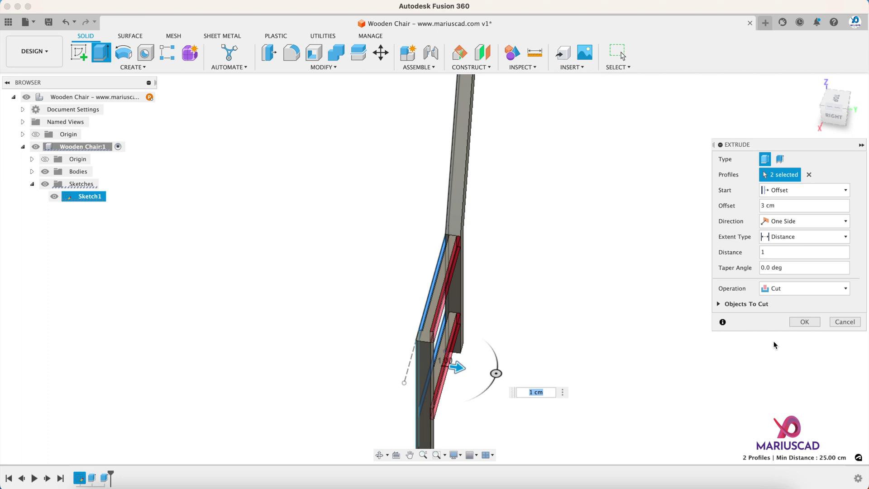
{"action": "left_click", "coordinate": [815, 322]}
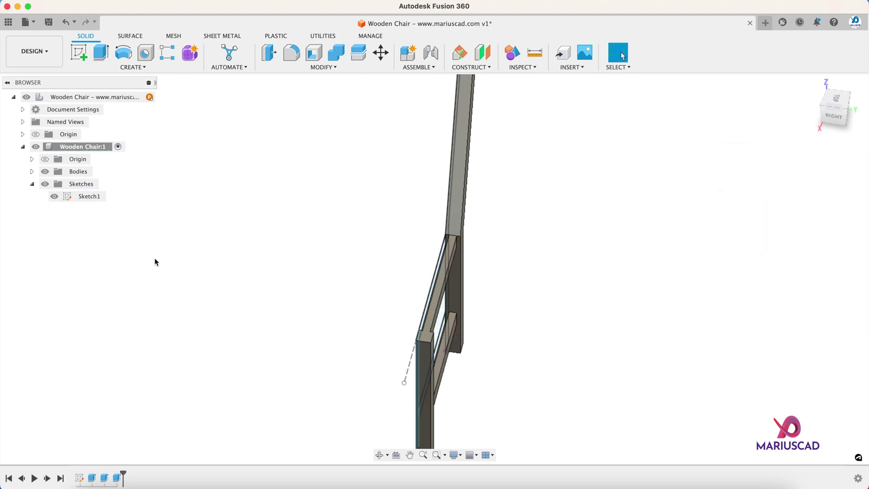
{"action": "left_click", "coordinate": [53, 199]}
{"action": "mouse_move", "coordinate": [553, 367]}
{"action": "middle_mouse_down", "text": "shift"}
{"action": "mouse_move", "coordinate": [583, 365]}
{"action": "mouse_move", "coordinate": [592, 347]}
{"action": "mouse_move", "coordinate": [541, 251]}
{"action": "middle_mouse_up", "text": "shift"}
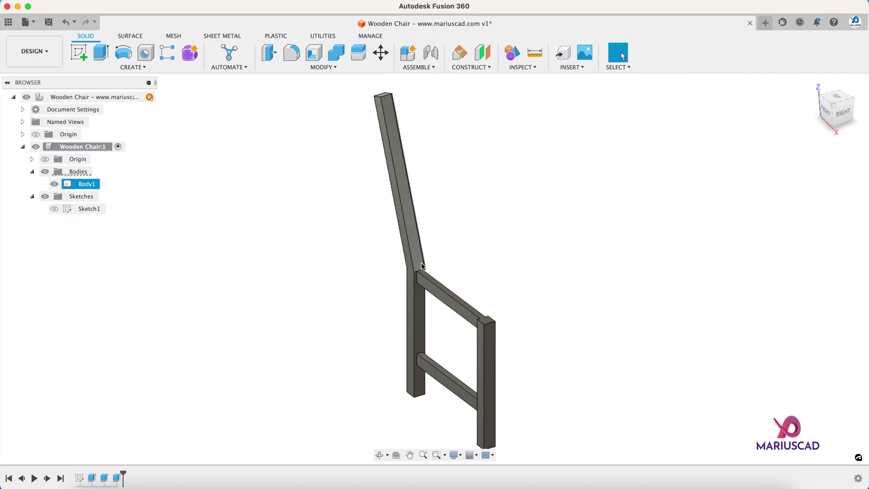
Create a copy of the side frame body offset 36 cm in the Y direction.
{"action": "left_click", "coordinate": [84, 184]}
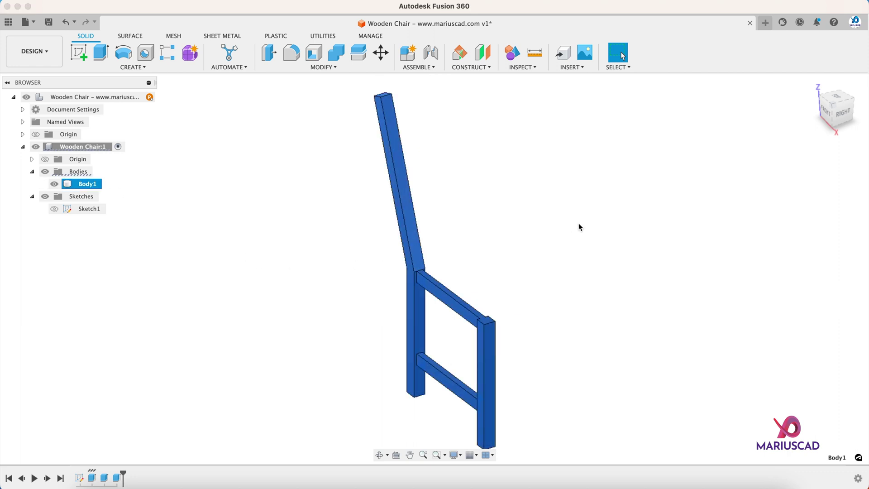
{"action": "key", "text": "m"}
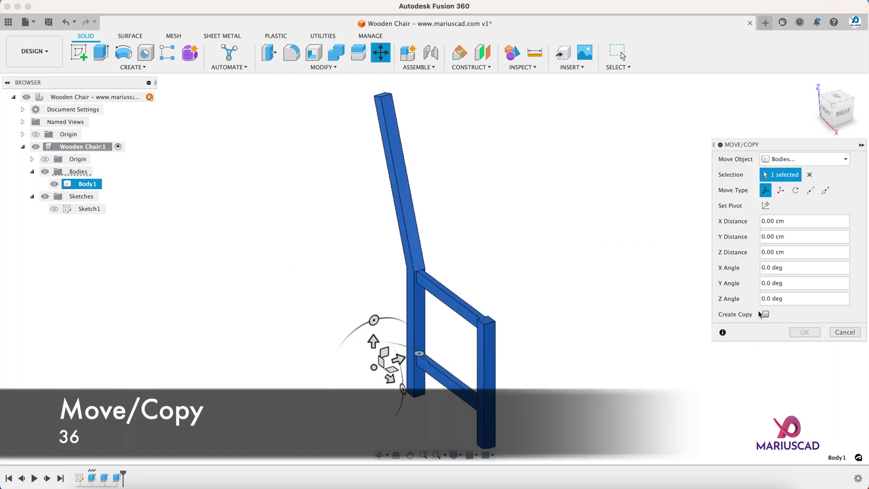
{"action": "left_click", "coordinate": [764, 314]}
{"action": "left_click_drag", "start_coordinate": [398, 362], "coordinate": [563, 309]}
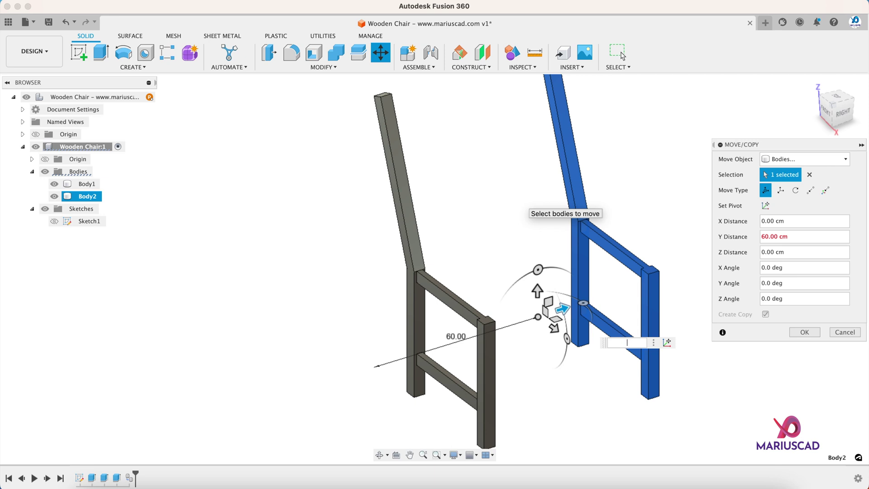
{"action": "type", "text": "35"}
{"action": "key", "text": "Return"}
Start a sketch on the inner face of the copied frame's front leg and project that face's outline into it.
{"action": "middle_click_drag", "start_coordinate": [628, 308], "coordinate": [419, 280]}
{"action": "scroll", "coordinate": [387, 265], "scroll_direction": "up", "scroll_amount": 3}
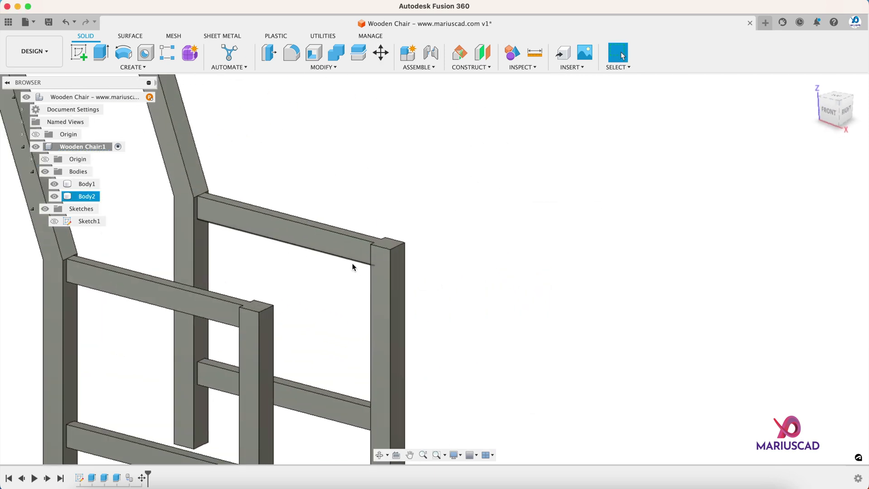
{"action": "left_click", "coordinate": [77, 51]}
{"action": "left_click", "coordinate": [382, 283]}
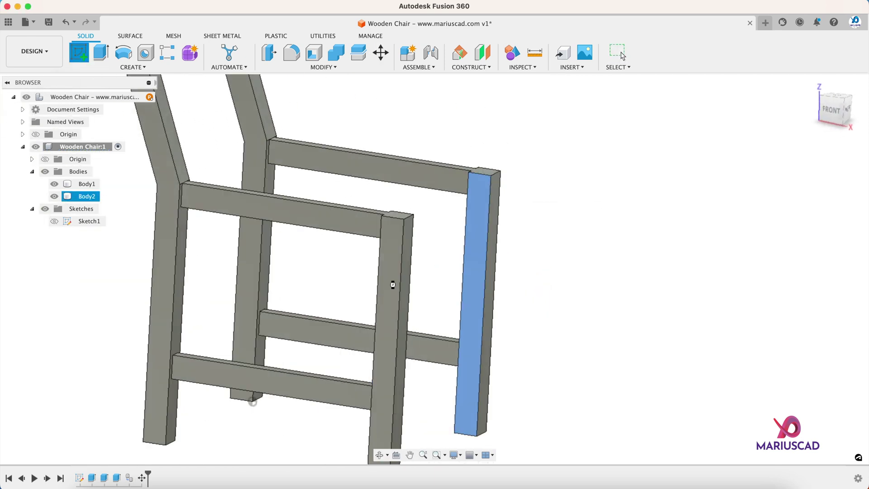
{"action": "mouse_move", "coordinate": [558, 192]}
{"action": "middle_mouse_down"}
{"action": "mouse_move", "coordinate": [457, 295]}
{"action": "mouse_move", "coordinate": [425, 302]}
{"action": "middle_mouse_up"}
{"action": "middle_click_drag", "start_coordinate": [614, 254], "coordinate": [428, 273]}
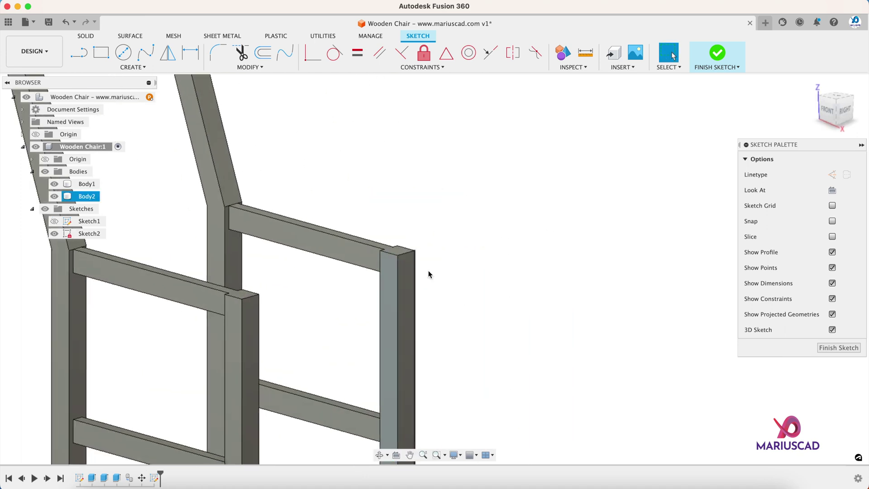
{"action": "scroll", "coordinate": [388, 279], "scroll_direction": "up", "scroll_amount": 3}
{"action": "middle_click_drag", "start_coordinate": [422, 337], "coordinate": [460, 262]}
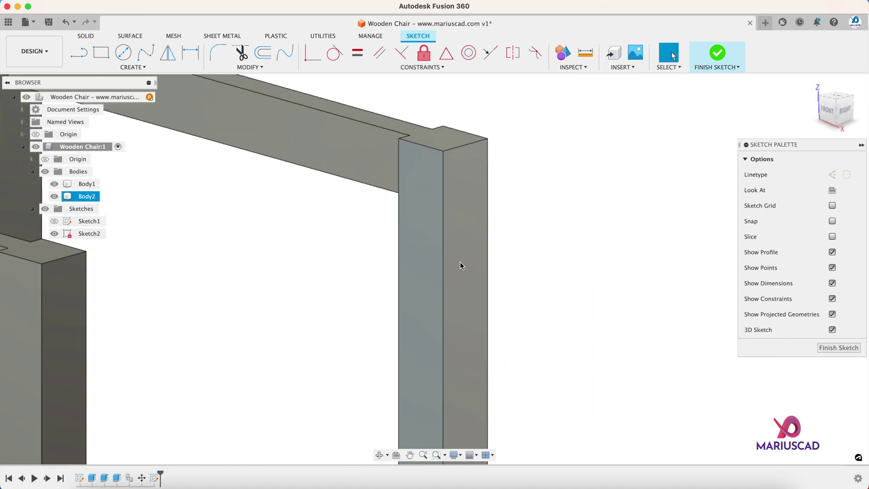
{"action": "key", "text": "p"}
{"action": "left_click", "coordinate": [428, 219]}
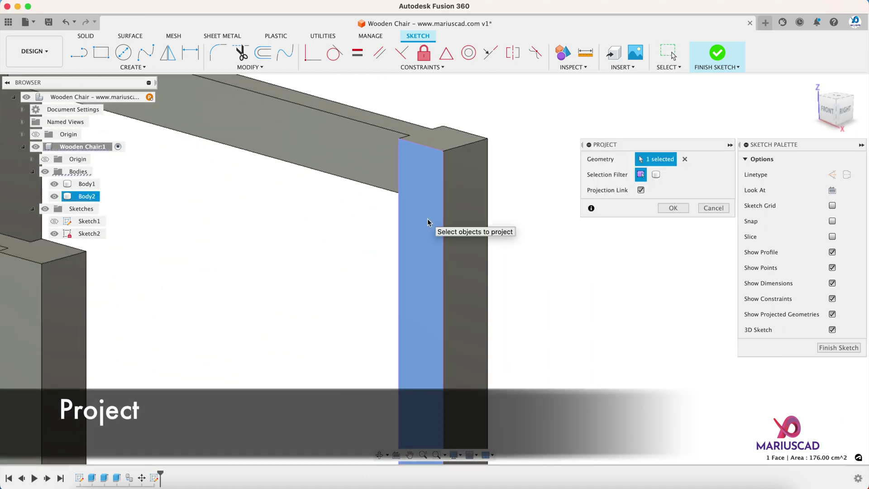
{"action": "key", "text": "Return"}
Draw a two-point rectangle 3 cm wide and 6 cm tall starting on the leg face's top edge.
{"action": "key", "text": "r"}
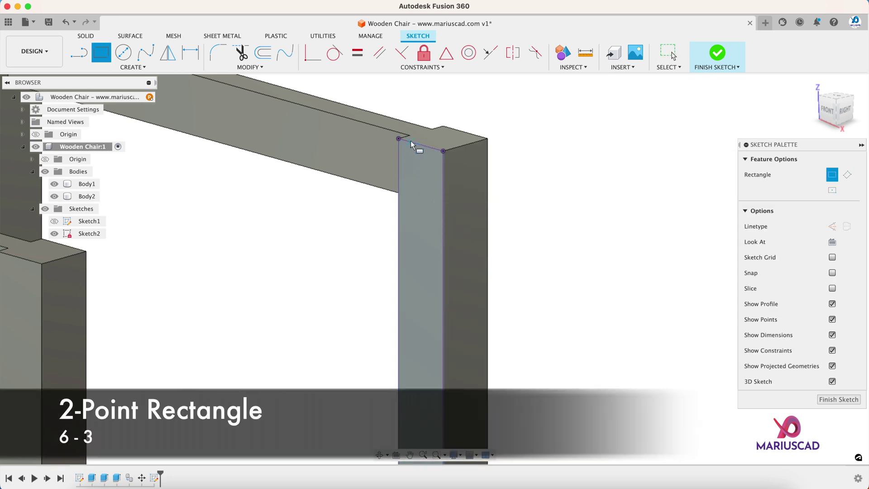
{"action": "left_click", "coordinate": [410, 143]}
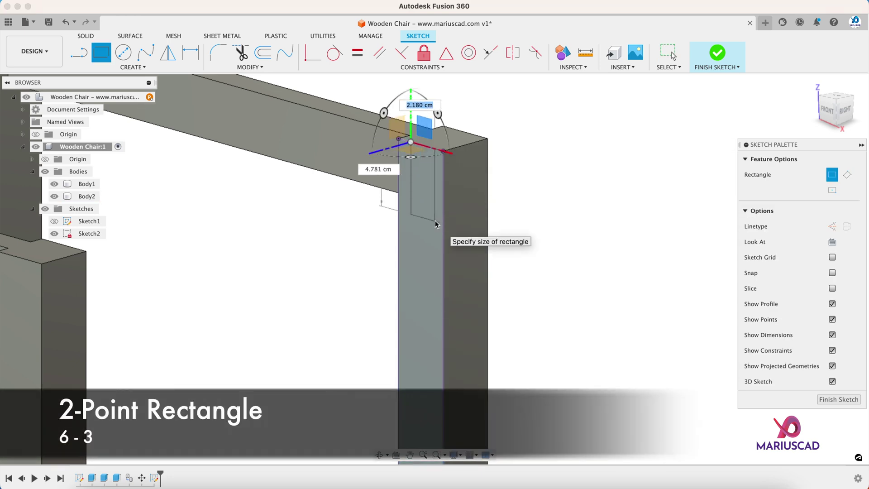
{"action": "type", "text": "3"}
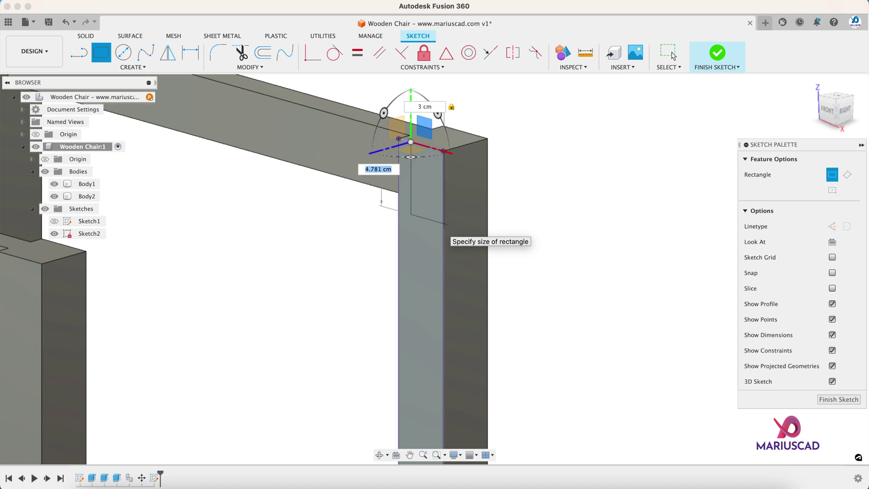
{"action": "type", "text": "6"}
{"action": "key", "text": "Return"}
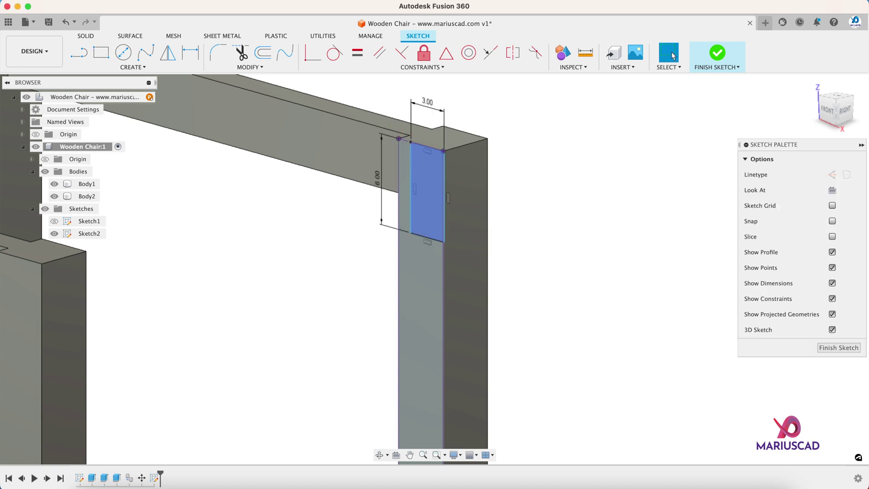
{"action": "key", "text": "Escape"}
Dimension the rectangle's rear vertical edge 0.5 cm from the leg's rear edge.
{"action": "key", "text": "d"}
{"action": "scroll", "coordinate": [409, 160], "scroll_direction": "up", "scroll_amount": 2}
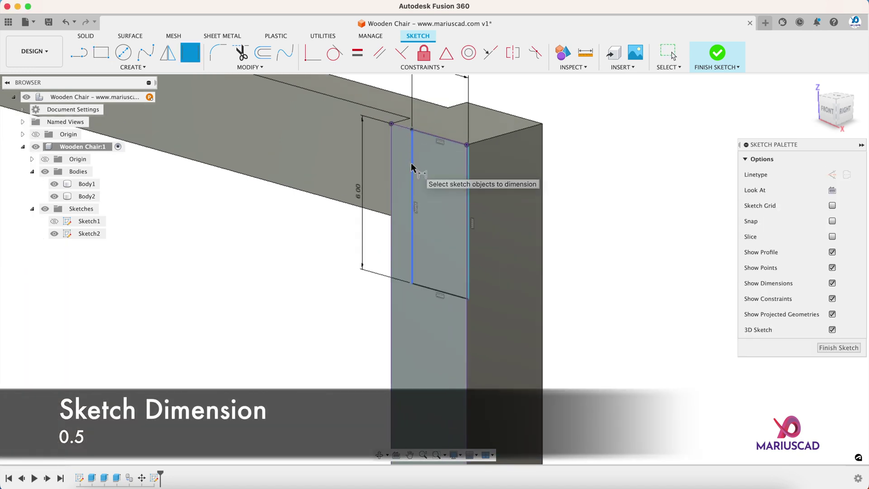
{"action": "left_click", "coordinate": [411, 163]}
{"action": "left_click", "coordinate": [392, 177]}
{"action": "left_click", "coordinate": [402, 186]}
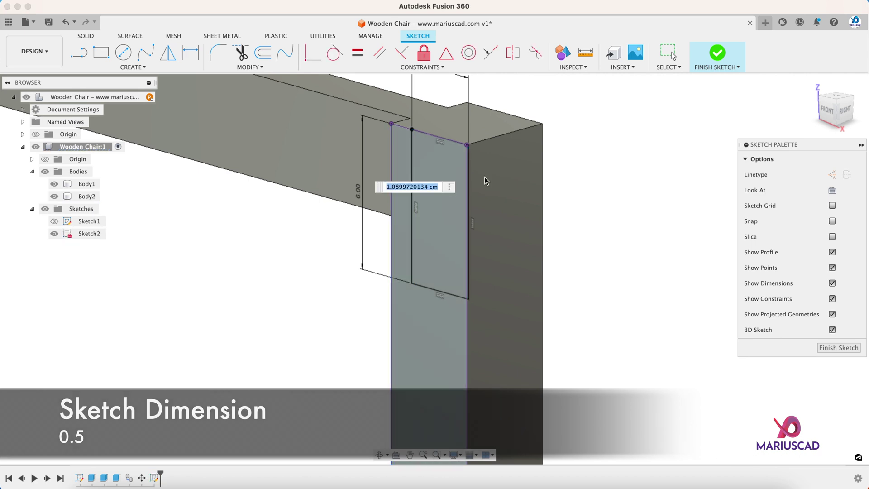
{"action": "type", "text": "0.5"}
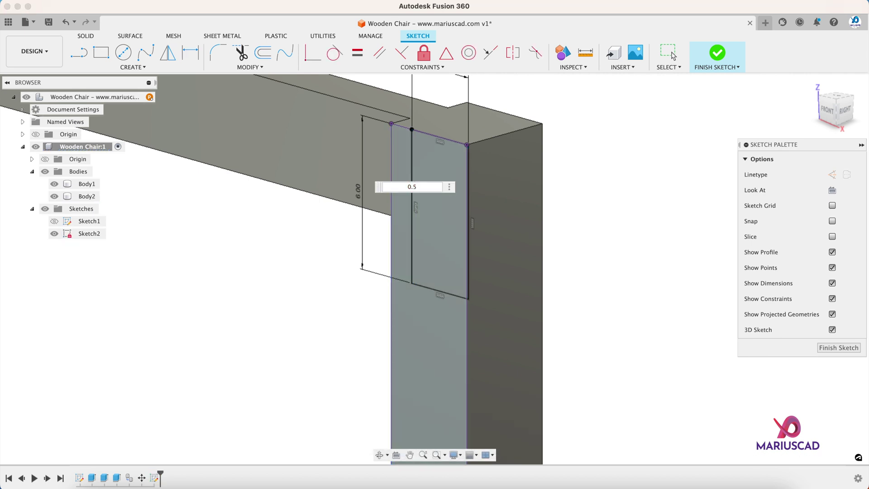
{"action": "key", "text": "Return"}
Extrude the 3 by 6 cm rectangle 32 cm across to the opposite front leg as a new body.
{"action": "key", "text": "e"}
{"action": "left_click", "coordinate": [418, 179]}
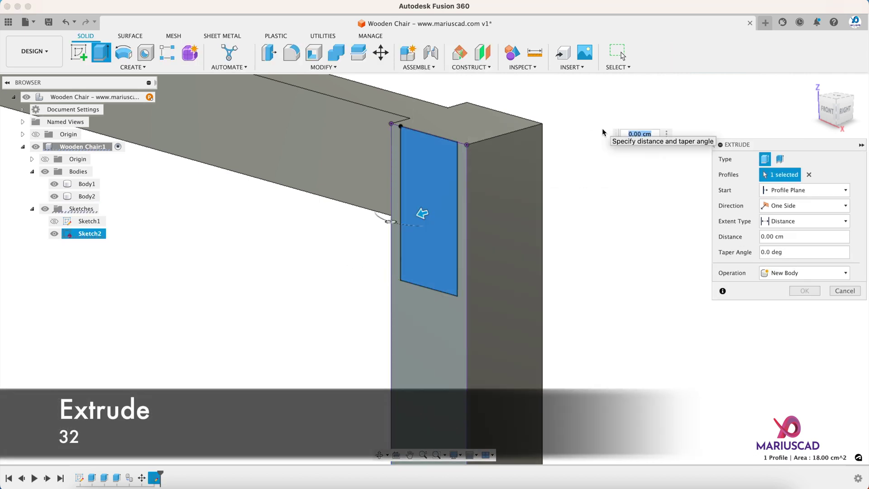
{"action": "scroll", "coordinate": [609, 210], "scroll_direction": "down", "scroll_amount": 6}
{"action": "middle_click_drag", "start_coordinate": [583, 266], "coordinate": [349, 296], "text": "shift"}
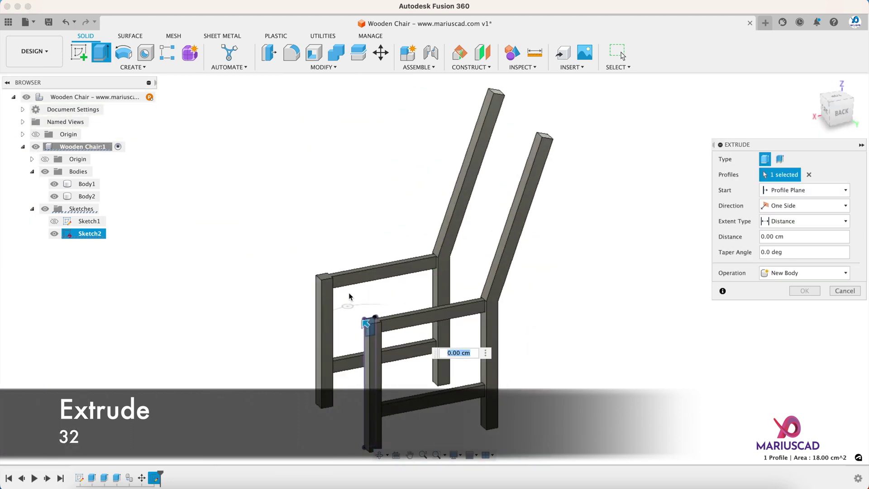
{"action": "type", "text": "32"}
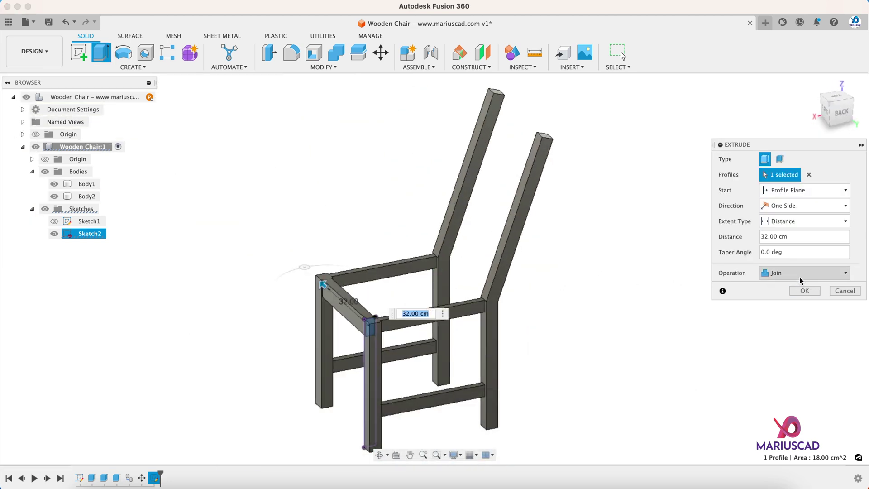
{"action": "left_click", "coordinate": [800, 272]}
{"action": "left_click", "coordinate": [779, 318]}
{"action": "left_click", "coordinate": [805, 291]}
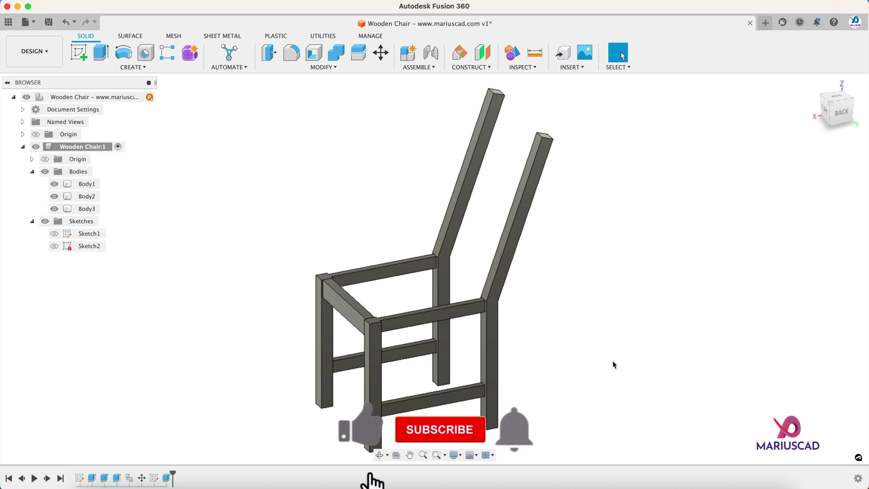
Start a sketch on the front leg's top face and project the diagonally opposite outer rear and front corner points of the seat frame.
{"action": "middle_click_drag", "start_coordinate": [613, 364], "coordinate": [368, 360], "text": "shift"}
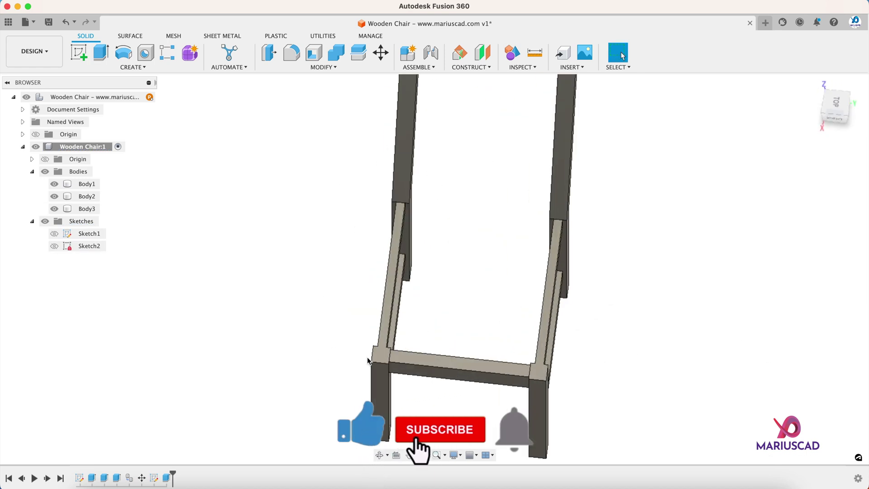
{"action": "right_click", "coordinate": [379, 353]}
{"action": "left_click", "coordinate": [378, 176]}
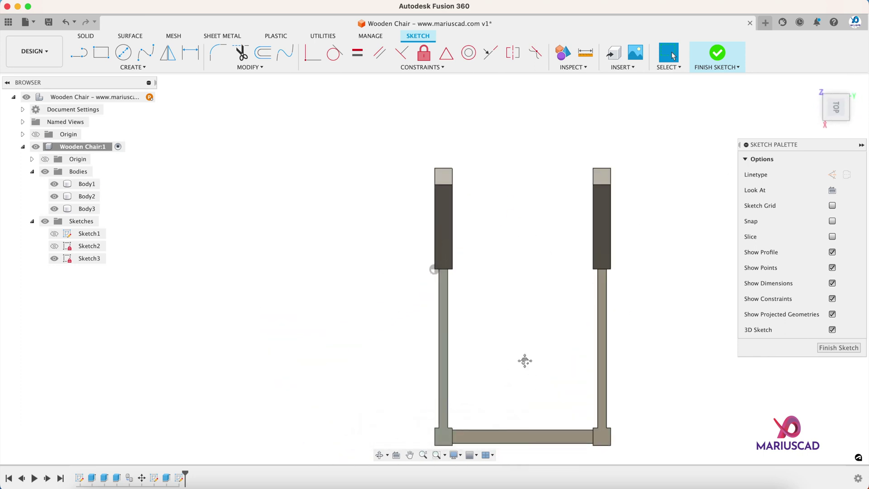
{"action": "key", "text": "p"}
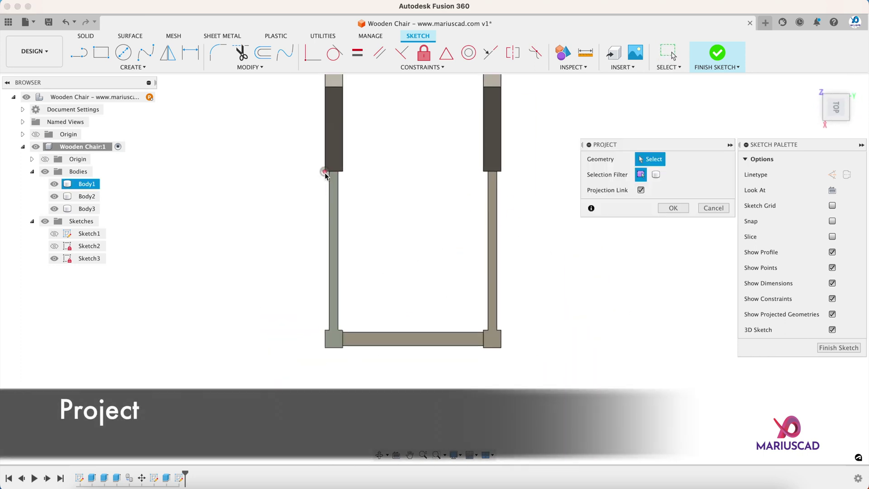
{"action": "left_click", "coordinate": [324, 172]}
{"action": "scroll", "coordinate": [325, 172], "scroll_direction": "up", "scroll_amount": 5}
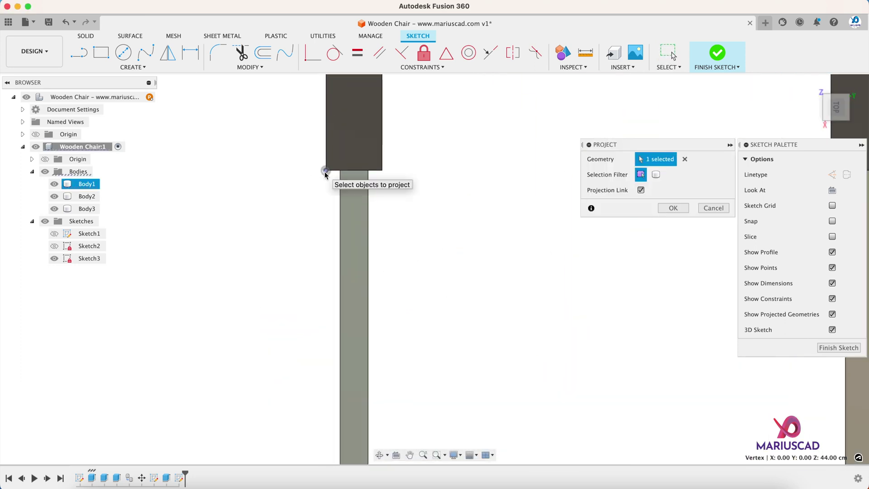
{"action": "scroll", "coordinate": [325, 172], "scroll_direction": "down", "scroll_amount": 2}
{"action": "middle_click_drag", "start_coordinate": [481, 277], "coordinate": [314, 84]}
{"action": "left_click", "coordinate": [506, 327]}
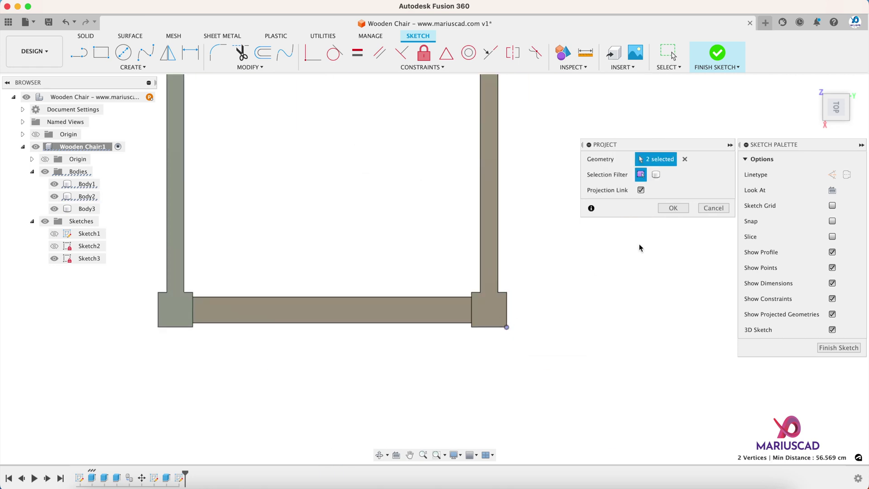
{"action": "left_click", "coordinate": [673, 207]}
Draw a diagonal line between the two projected corner points.
{"action": "scroll", "coordinate": [541, 302], "scroll_direction": "down", "scroll_amount": 4}
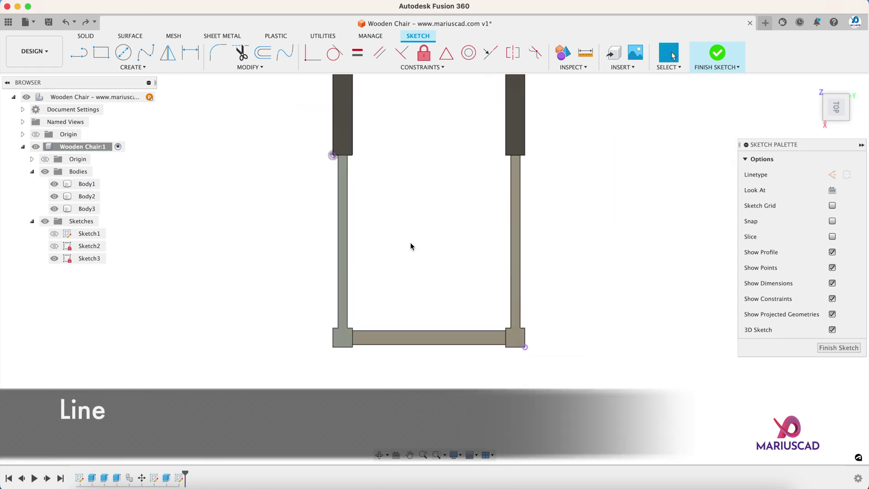
{"action": "key", "text": "l"}
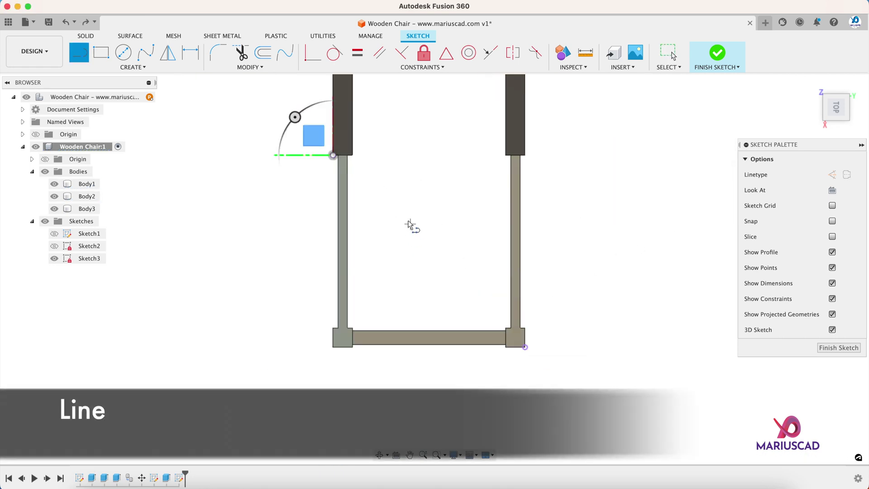
{"action": "left_click", "coordinate": [333, 155]}
{"action": "left_click", "coordinate": [525, 347]}
{"action": "key", "text": "Escape"}
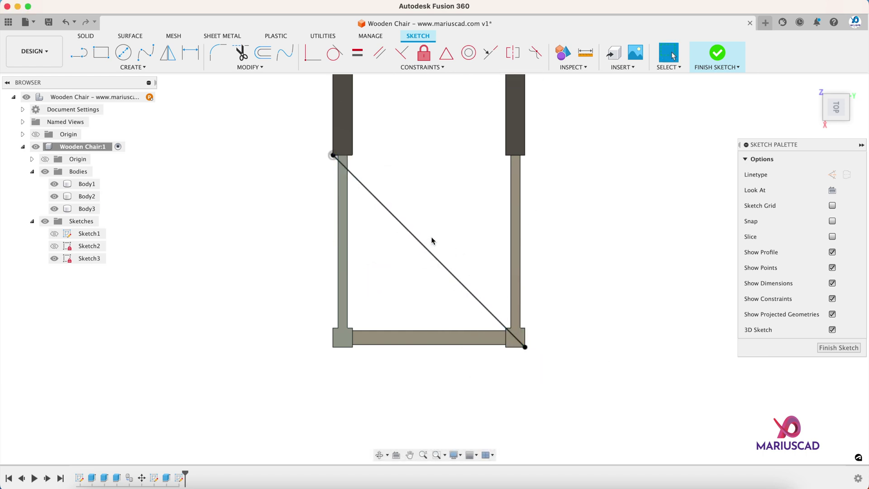
Place a sketch point at the diagonal's midpoint and delete the diagonal line.
{"action": "type", "text": "spo"}
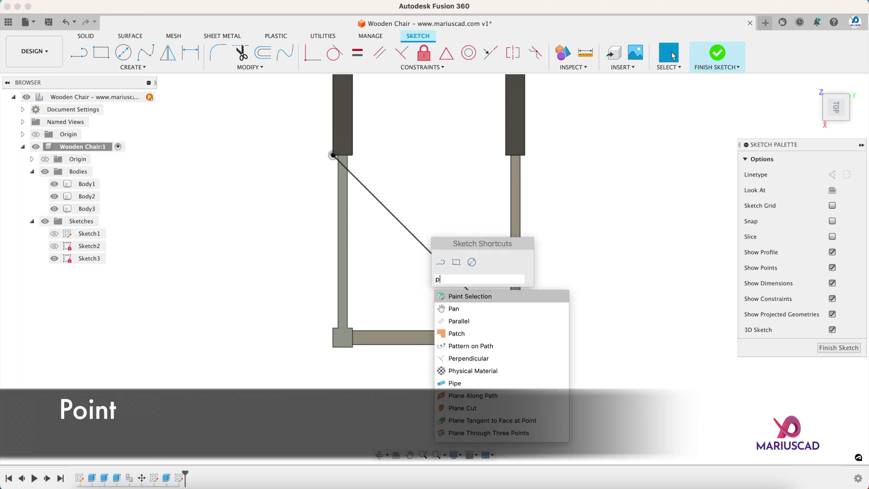
{"action": "key", "text": "Return"}
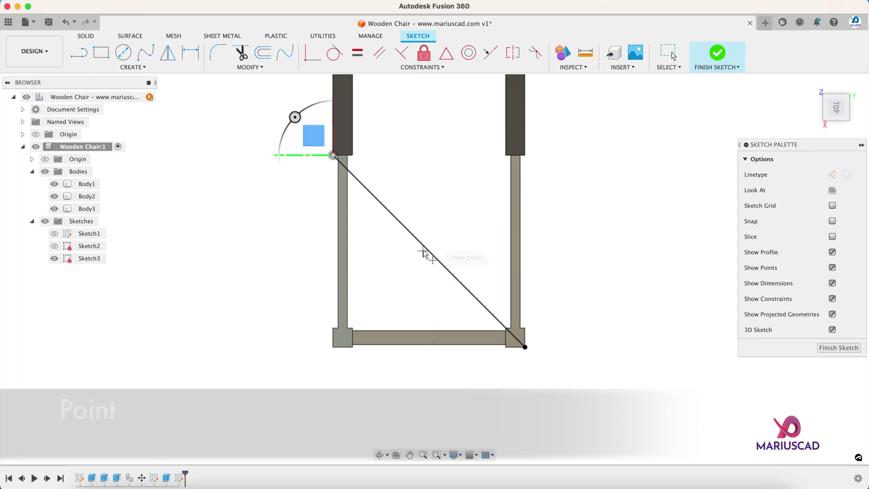
{"action": "left_click", "coordinate": [429, 251]}
{"action": "key", "text": "Escape"}
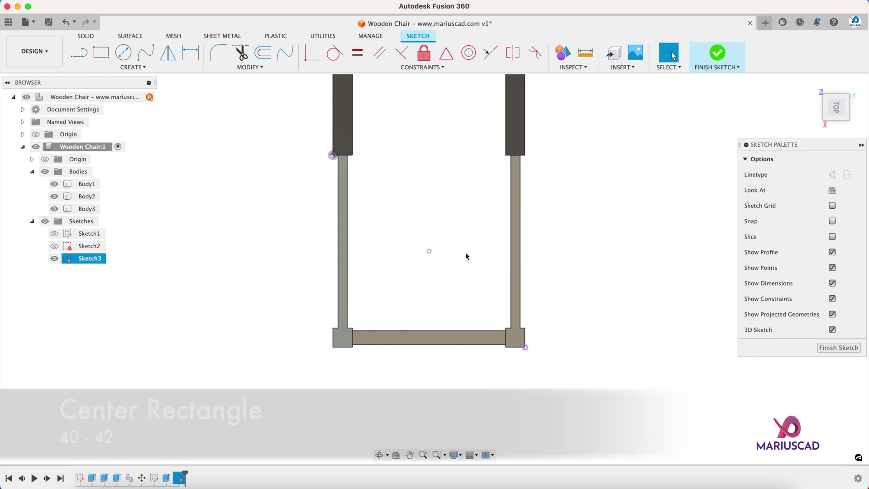
Draw a center rectangle 42 cm wide and 40 cm deep around the midpoint for the seat.
{"action": "key", "text": "r"}
{"action": "left_click", "coordinate": [832, 190]}
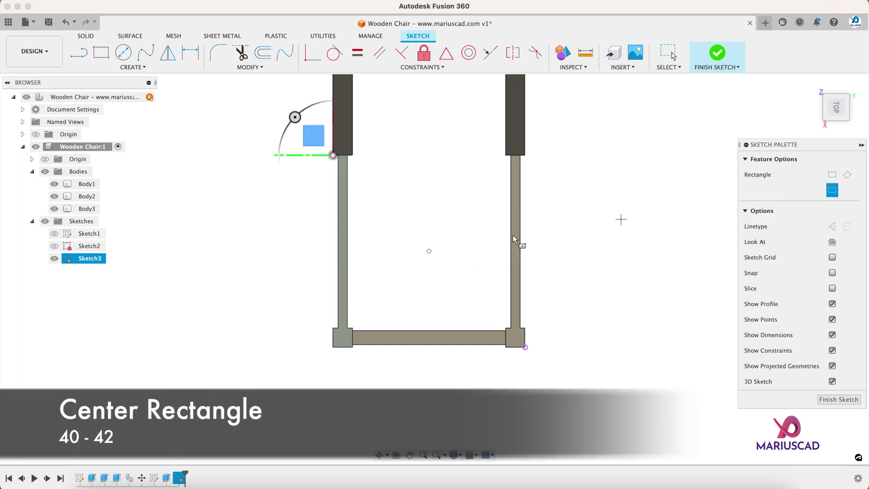
{"action": "left_click", "coordinate": [430, 251]}
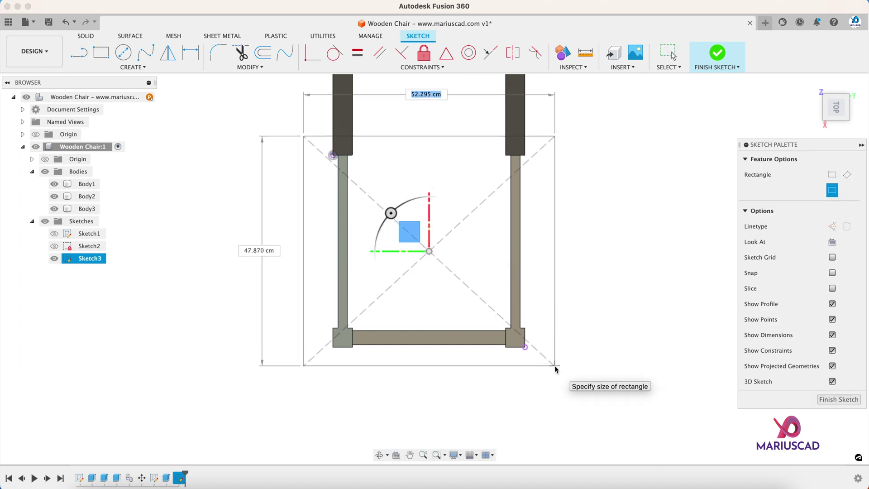
{"action": "key", "text": "Tab"}
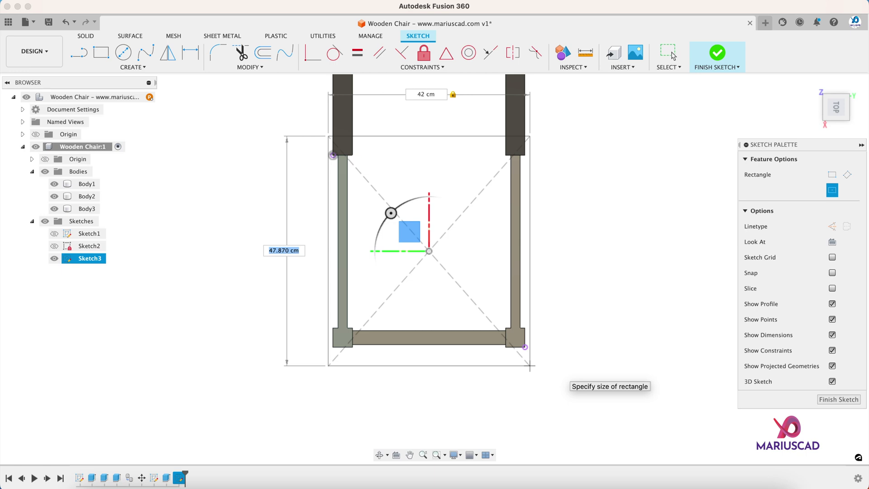
{"action": "type", "text": "40"}
{"action": "key", "text": "Return"}
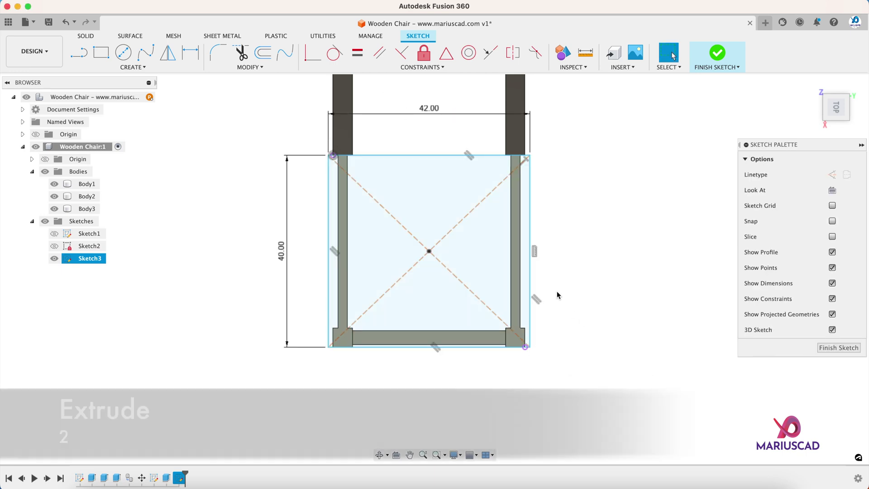
Extrude all profiles of the seat rectangle 2 cm upward as a new body.
{"action": "key", "text": "e"}
{"action": "left_click", "coordinate": [509, 228]}
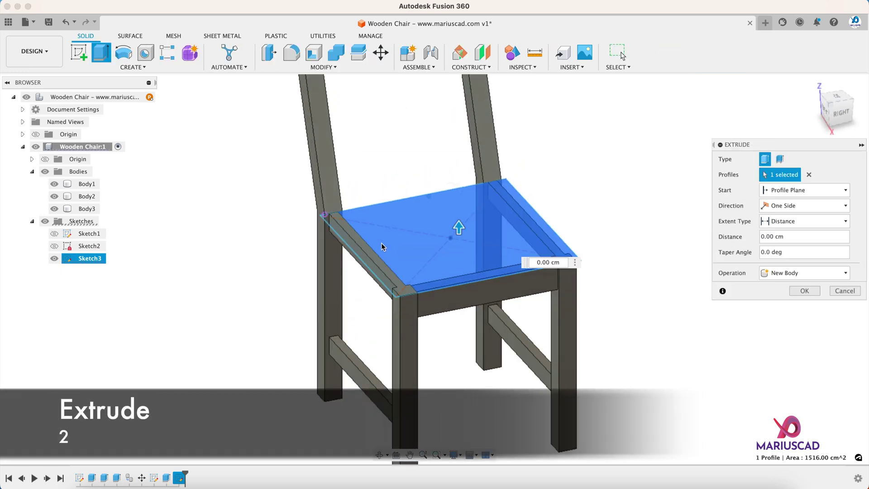
{"action": "left_click", "coordinate": [375, 265]}
{"action": "left_click", "coordinate": [367, 266]}
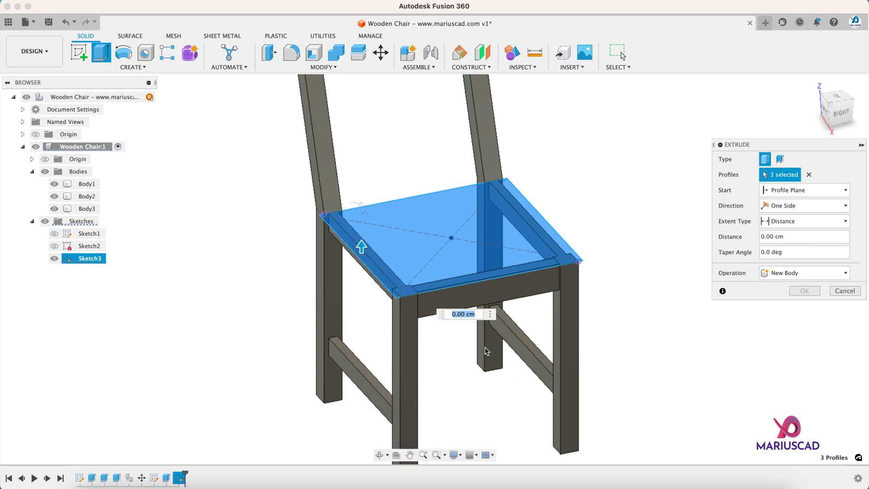
{"action": "type", "text": "2"}
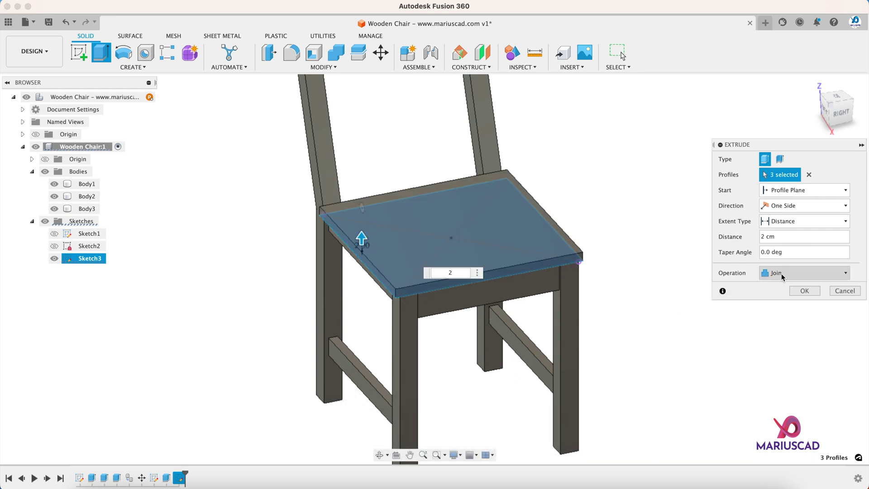
{"action": "left_click", "coordinate": [781, 274]}
{"action": "left_click", "coordinate": [778, 319]}
{"action": "left_click", "coordinate": [804, 290]}
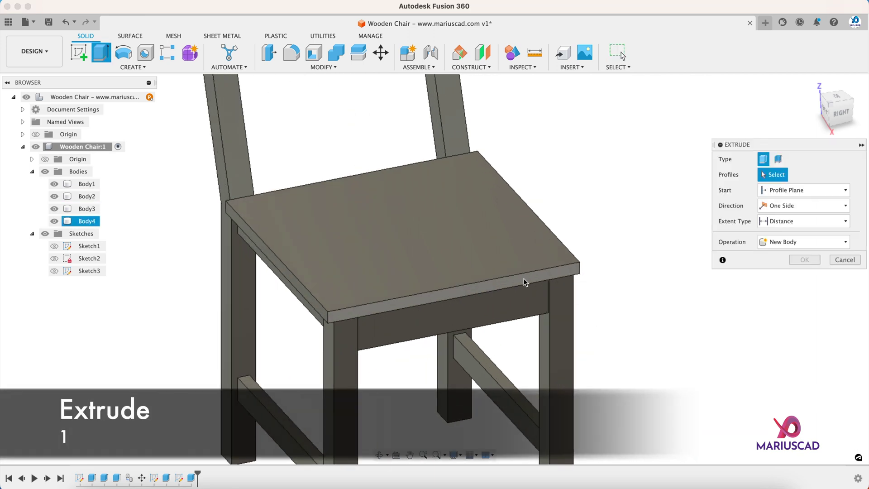
Extrude the seat's front edge face 1 cm outward, joined to the seat.
{"action": "left_click", "coordinate": [524, 280]}
{"action": "type", "text": "1"}
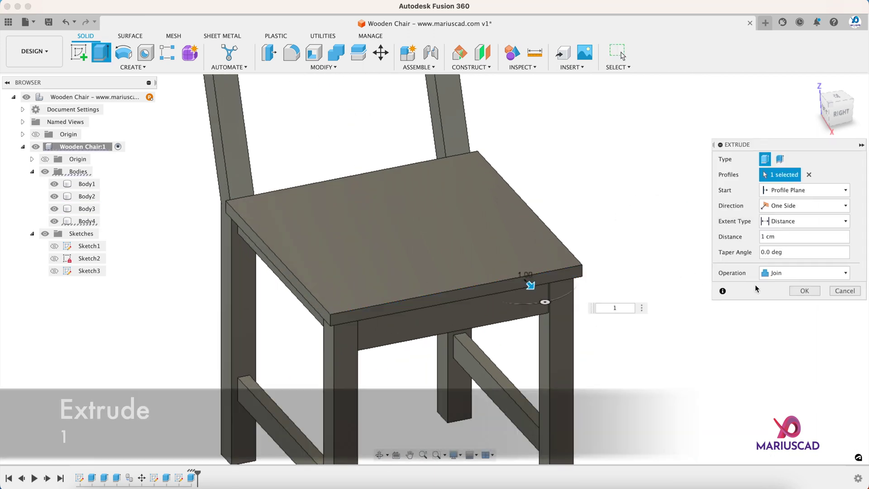
{"action": "left_click", "coordinate": [803, 290]}
Start a sketch on the inner side face of one backrest post and project that face's outline.
{"action": "scroll", "coordinate": [641, 309], "scroll_direction": "down", "scroll_amount": 3}
{"action": "middle_click_drag", "start_coordinate": [641, 309], "coordinate": [593, 243], "text": "shift"}
{"action": "scroll", "coordinate": [543, 184], "scroll_direction": "up", "scroll_amount": 5}
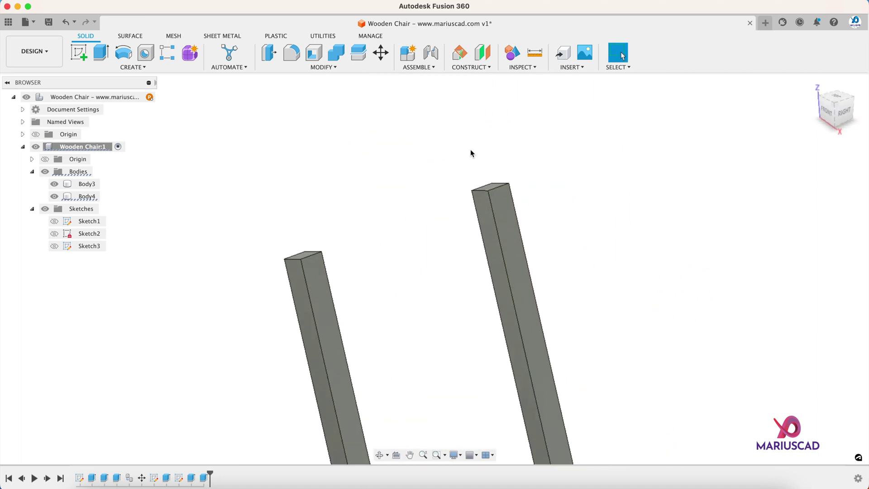
{"action": "scroll", "coordinate": [471, 158], "scroll_direction": "up", "scroll_amount": 2}
{"action": "right_click", "coordinate": [487, 220]}
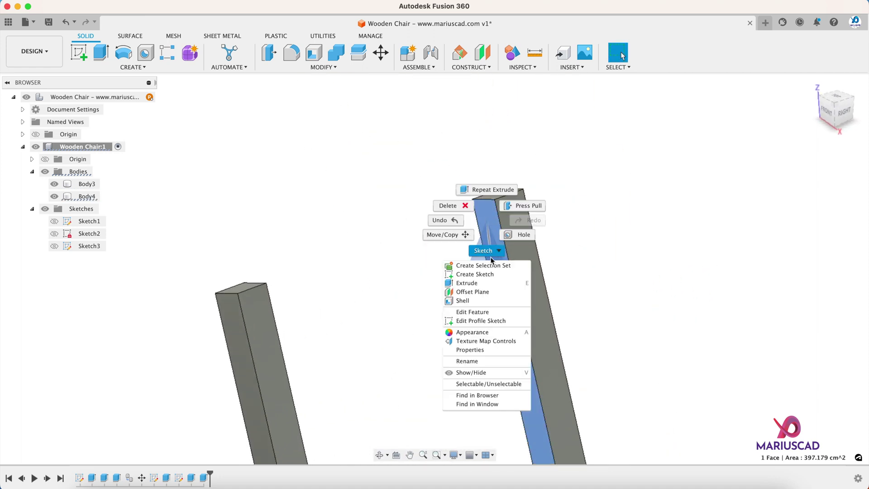
{"action": "left_click", "coordinate": [493, 274]}
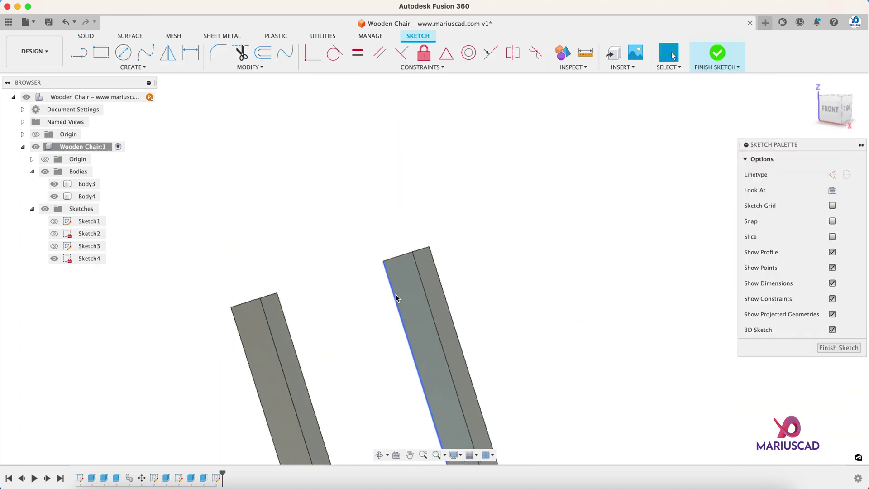
{"action": "key", "text": "p"}
{"action": "left_click", "coordinate": [403, 265]}
{"action": "key", "text": "Return"}
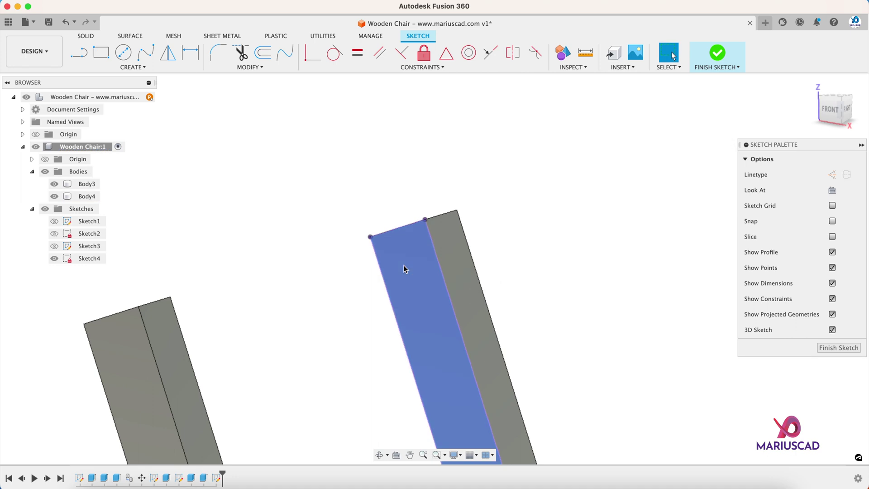
Draw a 6 cm line down from the post's top edge, parallel to its long edges, and offset it by -3 cm.
{"action": "middle_click_drag", "start_coordinate": [404, 265], "coordinate": [463, 319], "text": "shift"}
{"action": "key", "text": "l"}
{"action": "middle_click_drag", "start_coordinate": [411, 248], "coordinate": [368, 168], "text": "shift"}
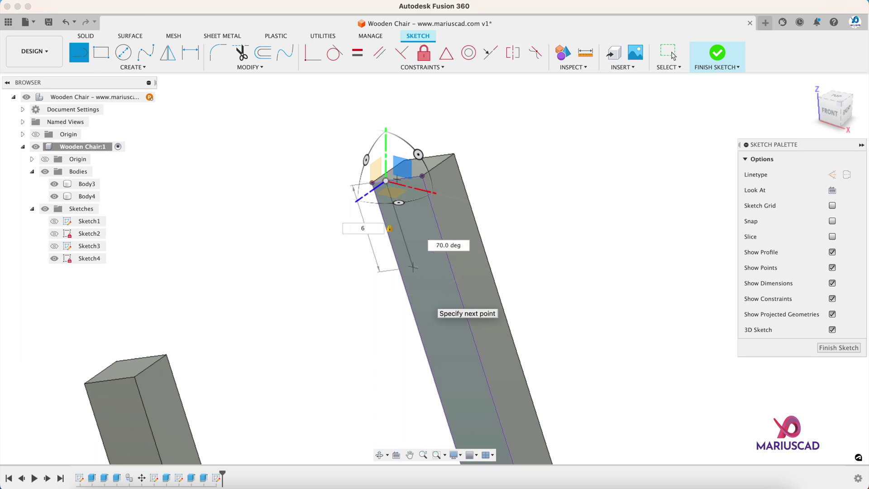
{"action": "key", "text": "Return"}
{"action": "key", "text": "o"}
{"action": "left_click", "coordinate": [392, 211]}
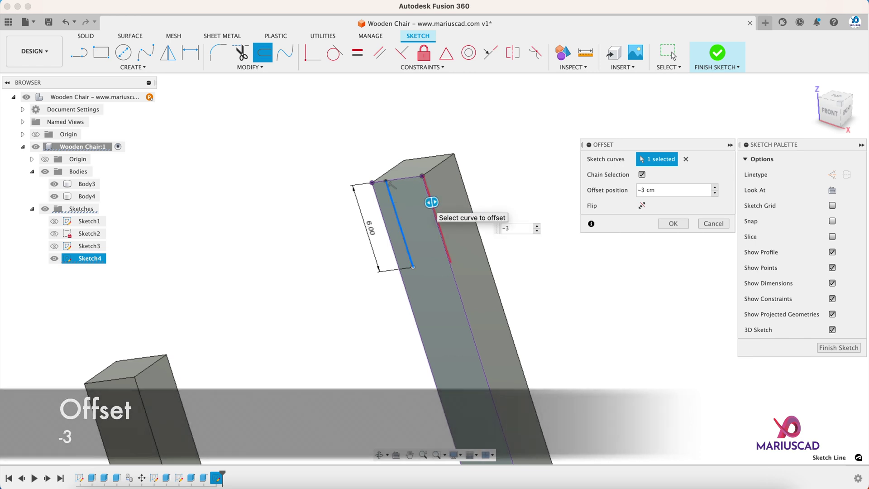
{"action": "key", "text": "Return"}
Close the backrest rail profile with a line joining the lower ends of the two parallel lines.
{"action": "key", "text": "l"}
{"action": "scroll", "coordinate": [408, 264], "scroll_direction": "up", "scroll_amount": 3}
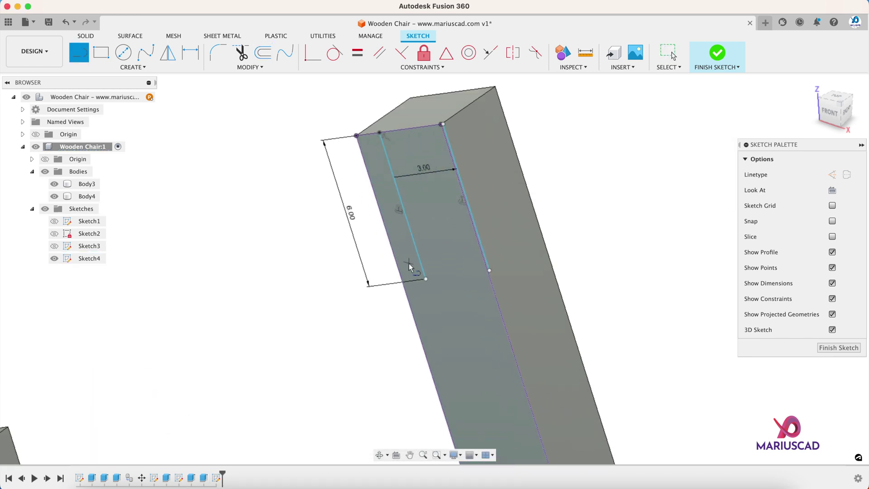
{"action": "scroll", "coordinate": [486, 271], "scroll_direction": "up", "scroll_amount": 3}
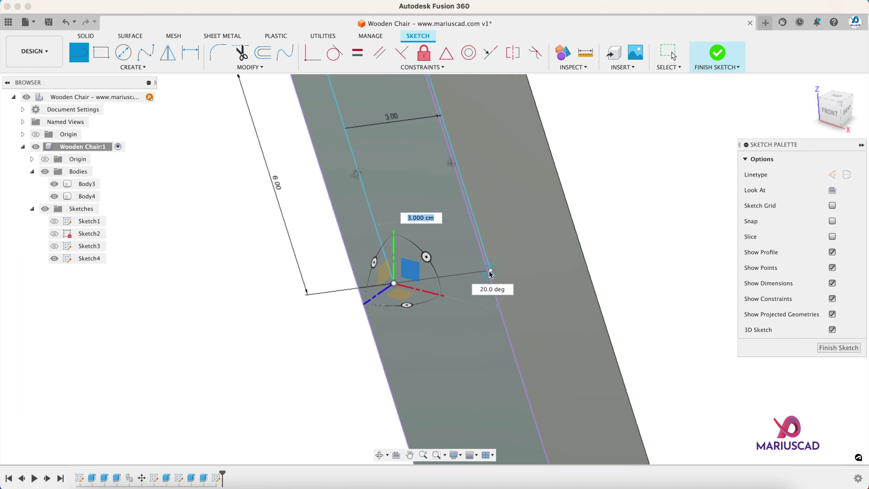
{"action": "scroll", "coordinate": [490, 272], "scroll_direction": "up", "scroll_amount": 4}
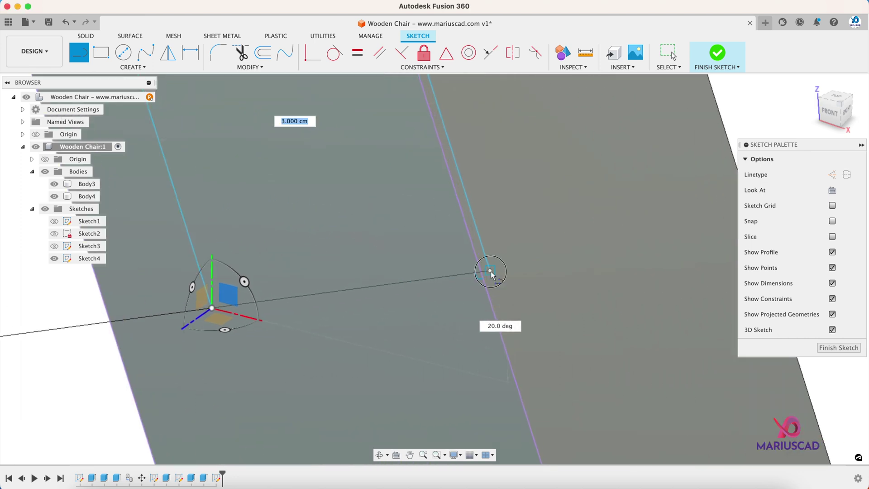
{"action": "left_click", "coordinate": [491, 271]}
{"action": "scroll", "coordinate": [324, 240], "scroll_direction": "down", "scroll_amount": 3}
{"action": "key", "text": "Escape"}
{"action": "scroll", "coordinate": [262, 263], "scroll_direction": "down", "scroll_amount": 5}
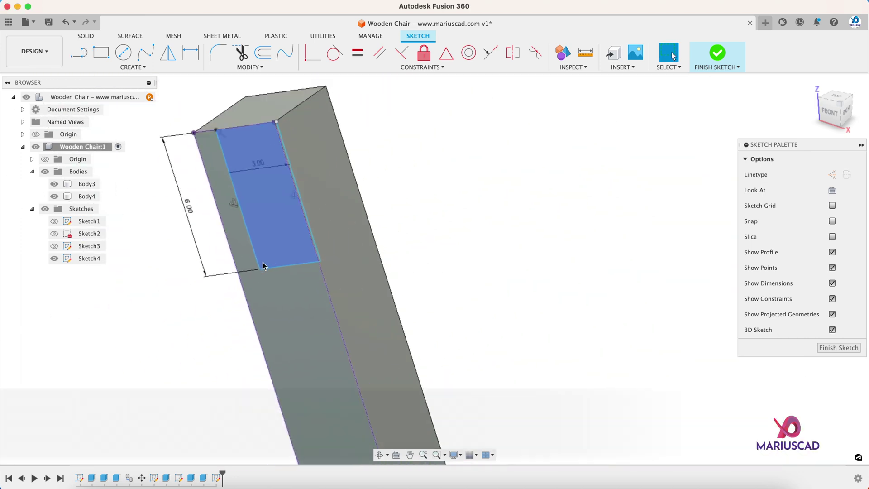
Dimension the rail profile's rear line 0.5 cm from the post's rear edge.
{"action": "middle_click_drag", "start_coordinate": [258, 222], "coordinate": [277, 251]}
{"action": "left_click", "coordinate": [261, 238]}
{"action": "left_click", "coordinate": [240, 241]}
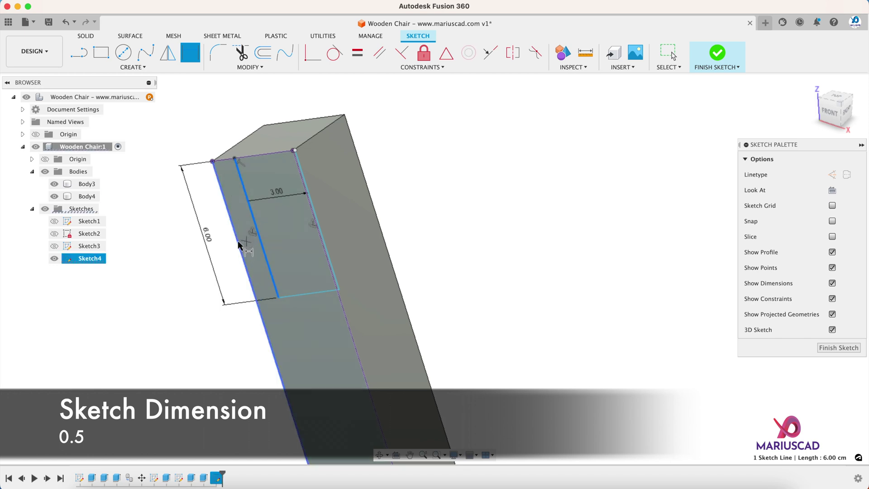
{"action": "left_click", "coordinate": [284, 339]}
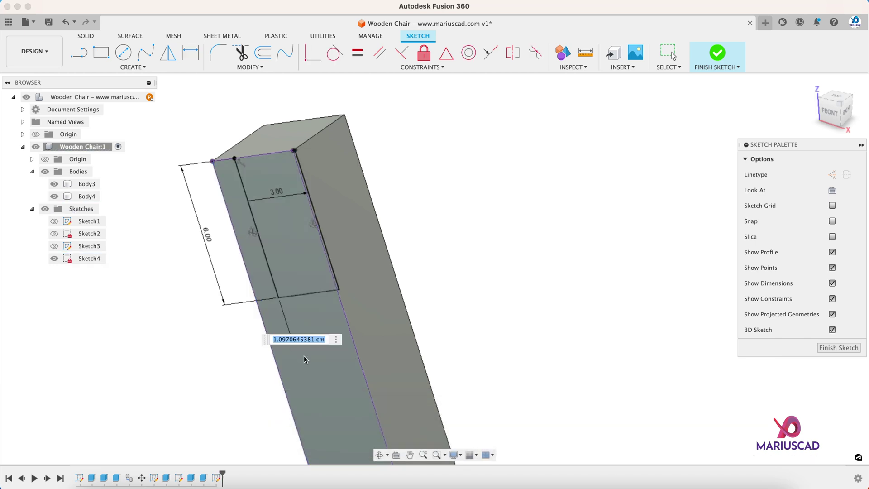
{"action": "type", "text": "0.5"}
{"action": "key", "text": "Return"}
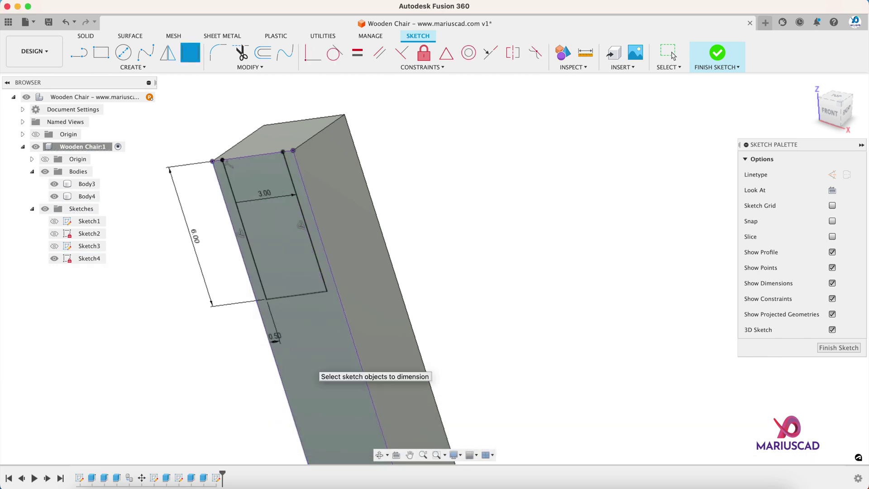
Extrude the rail profile 32 cm to the opposite backrest post as a new body.
{"action": "scroll", "coordinate": [291, 271], "scroll_direction": "down", "scroll_amount": 3}
{"action": "key", "text": "e"}
{"action": "left_click", "coordinate": [291, 244]}
{"action": "scroll", "coordinate": [291, 245], "scroll_direction": "down", "scroll_amount": 1}
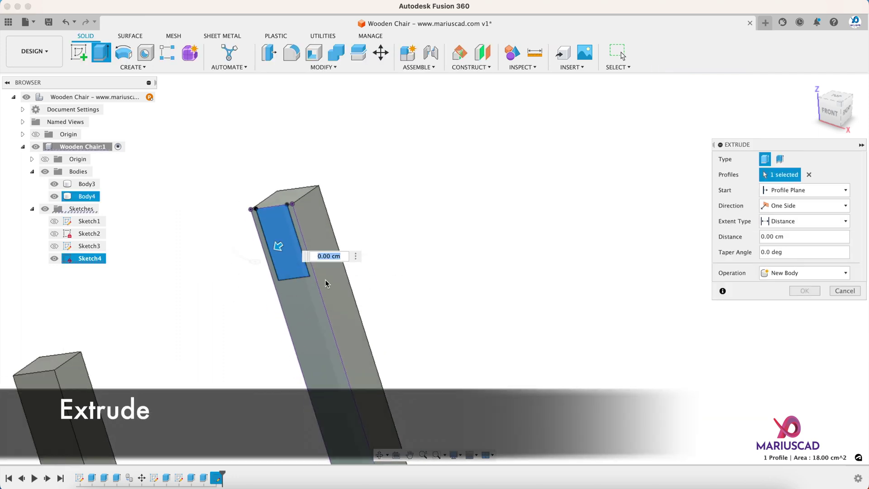
{"action": "mouse_move", "coordinate": [325, 280]}
{"action": "middle_mouse_down", "text": "shift"}
{"action": "mouse_move", "coordinate": [256, 285]}
{"action": "mouse_move", "coordinate": [516, 485]}
{"action": "middle_mouse_up", "text": "shift"}
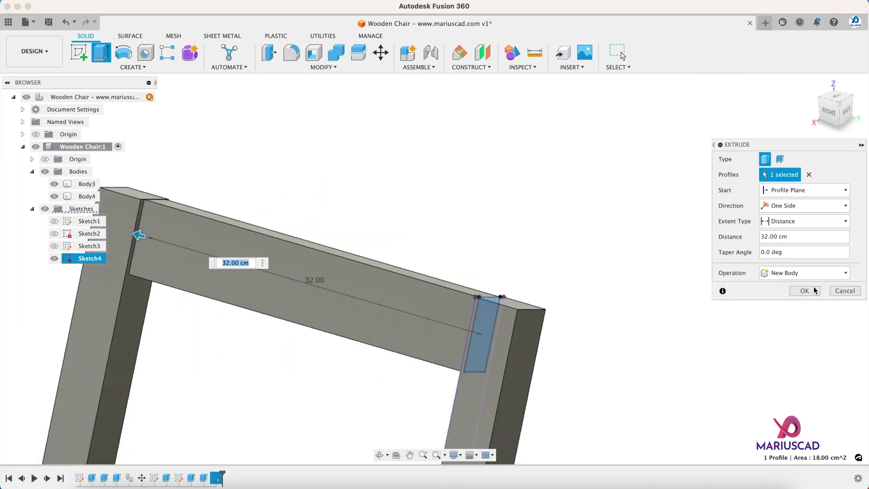
{"action": "left_click", "coordinate": [814, 290]}
Move the top backrest rail 2 cm down along the posts with a Y distance of -2 cm.
{"action": "middle_click_drag", "start_coordinate": [407, 326], "coordinate": [421, 351], "text": "shift"}
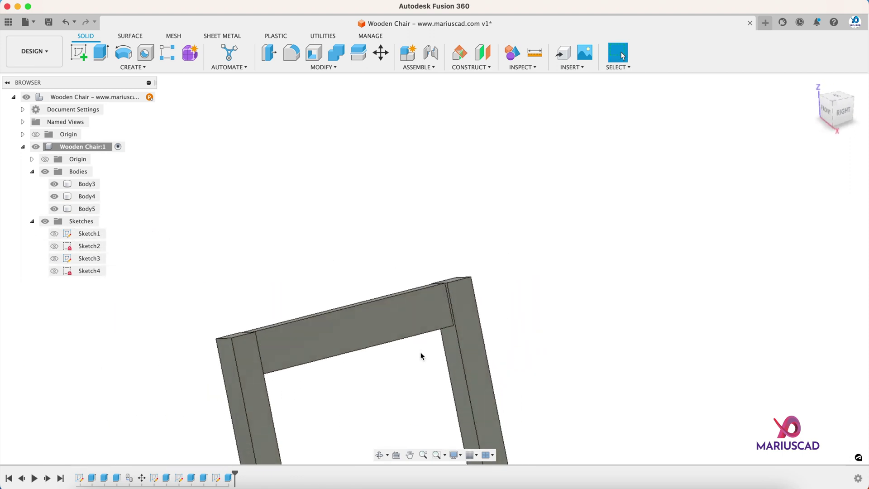
{"action": "key", "text": "m"}
{"action": "left_click", "coordinate": [408, 322]}
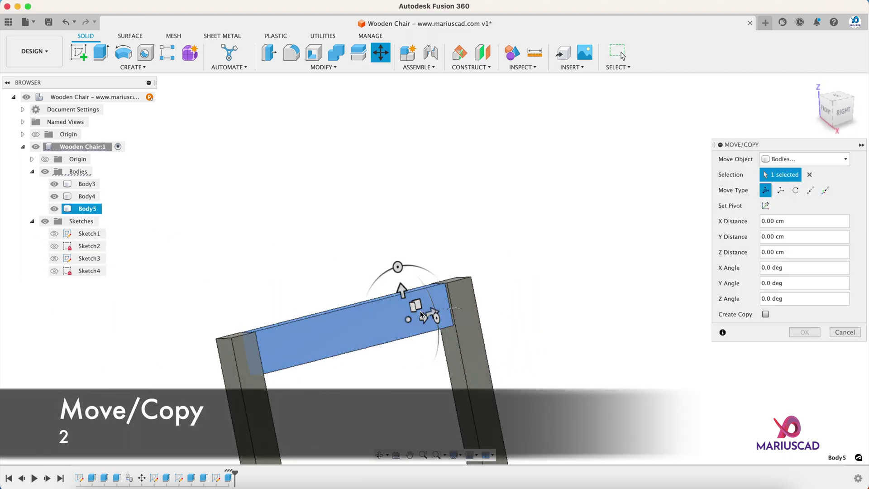
{"action": "left_click_drag", "start_coordinate": [404, 292], "coordinate": [406, 306]}
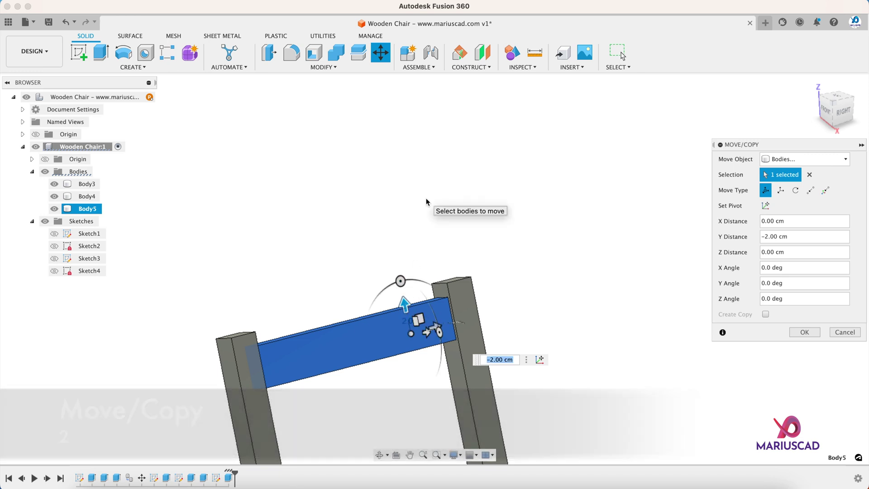
{"action": "left_click", "coordinate": [622, 55]}
Copy the top backrest rail down along the posts with a Y distance of -41 cm.
{"action": "key", "text": "m"}
{"action": "left_click", "coordinate": [414, 317]}
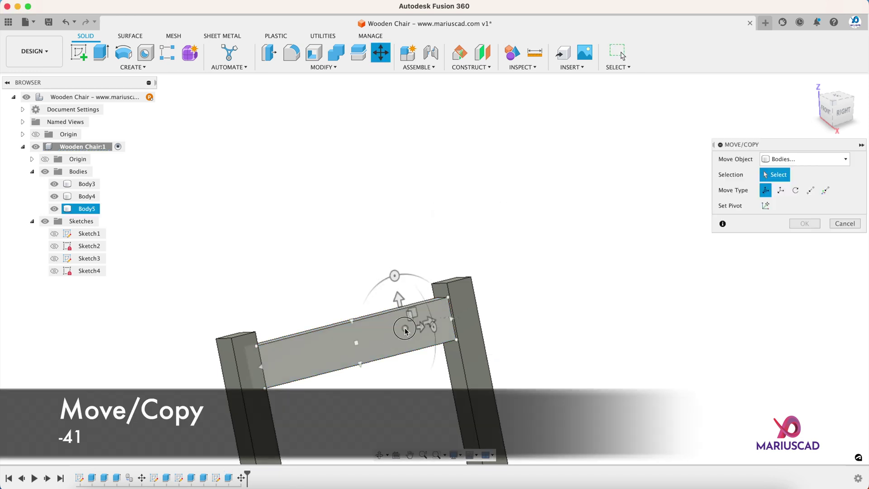
{"action": "left_click", "coordinate": [765, 314]}
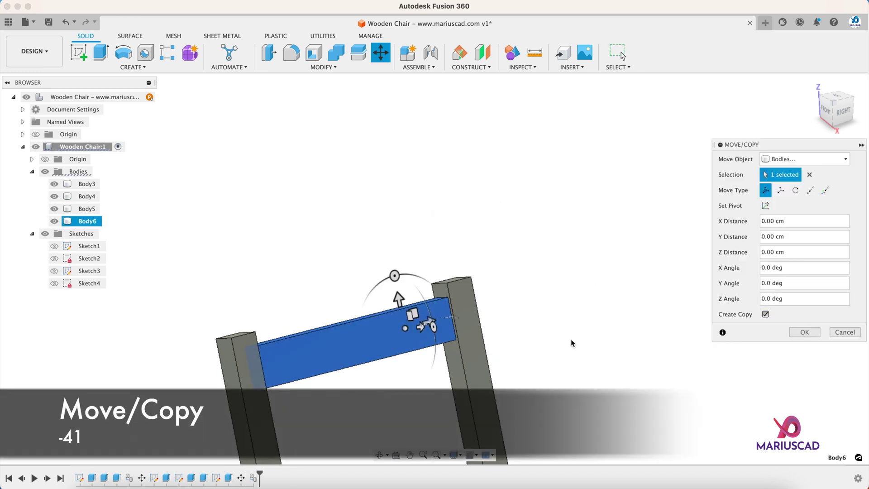
{"action": "middle_click_drag", "start_coordinate": [572, 343], "coordinate": [534, 224]}
{"action": "scroll", "coordinate": [534, 223], "scroll_direction": "down", "scroll_amount": 4}
{"action": "left_click_drag", "start_coordinate": [456, 187], "coordinate": [475, 280]}
{"action": "type", "text": "-41"}
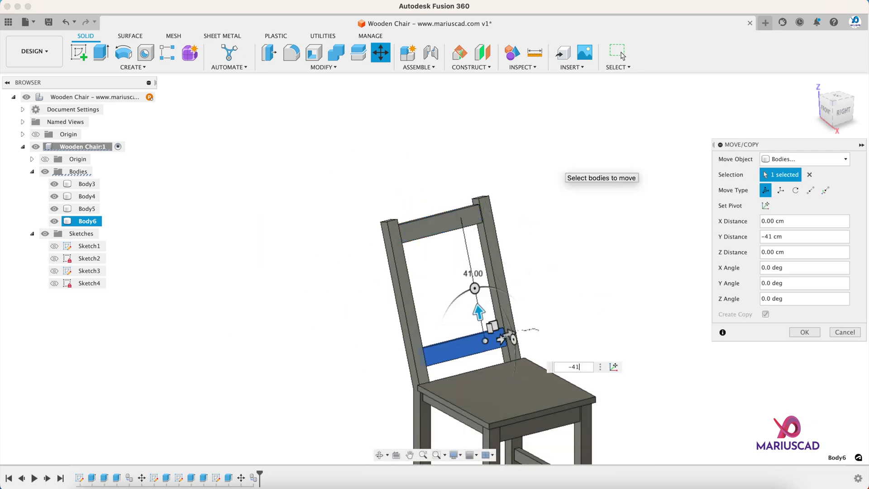
{"action": "key", "text": "Return"}
Start a sketch on the lower backrest rail's top face and project that face's outline.
{"action": "middle_click_drag", "start_coordinate": [543, 306], "coordinate": [512, 354], "text": "shift"}
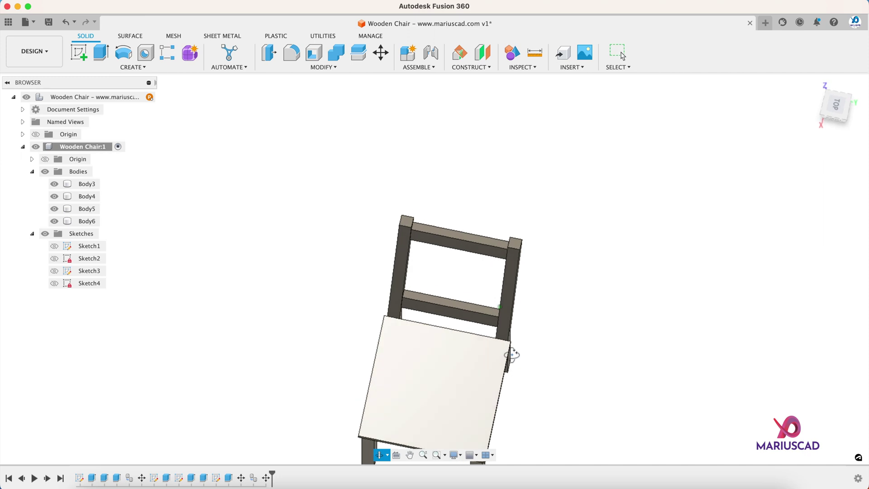
{"action": "left_click", "coordinate": [79, 53]}
{"action": "scroll", "coordinate": [487, 330], "scroll_direction": "up", "scroll_amount": 3}
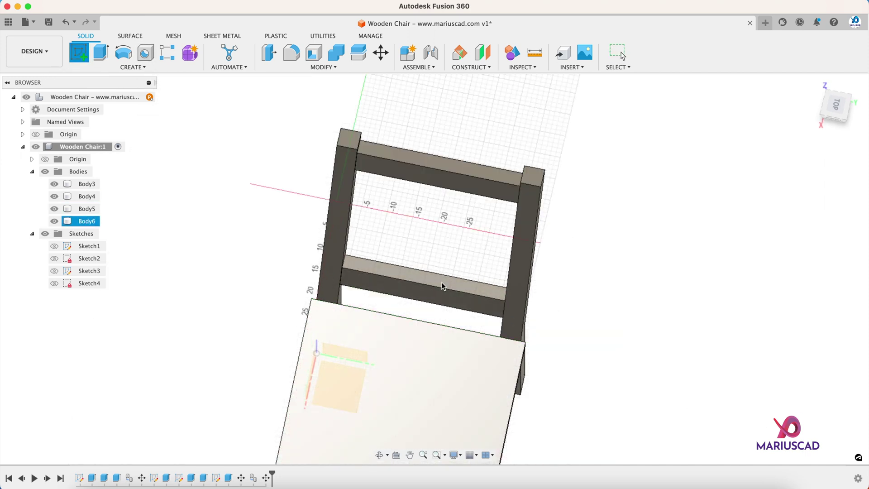
{"action": "left_click", "coordinate": [443, 286]}
{"action": "left_click", "coordinate": [444, 287]}
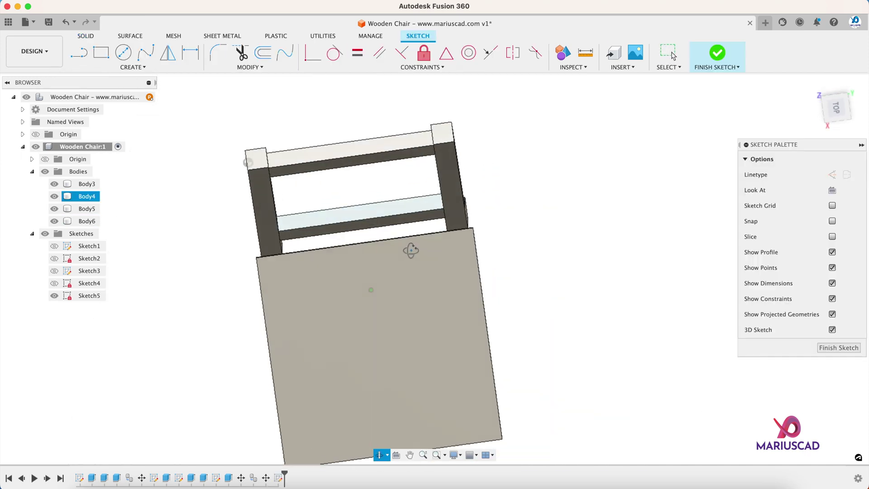
{"action": "scroll", "coordinate": [355, 198], "scroll_direction": "up", "scroll_amount": 3}
{"action": "key", "text": "p"}
{"action": "left_click", "coordinate": [366, 228]}
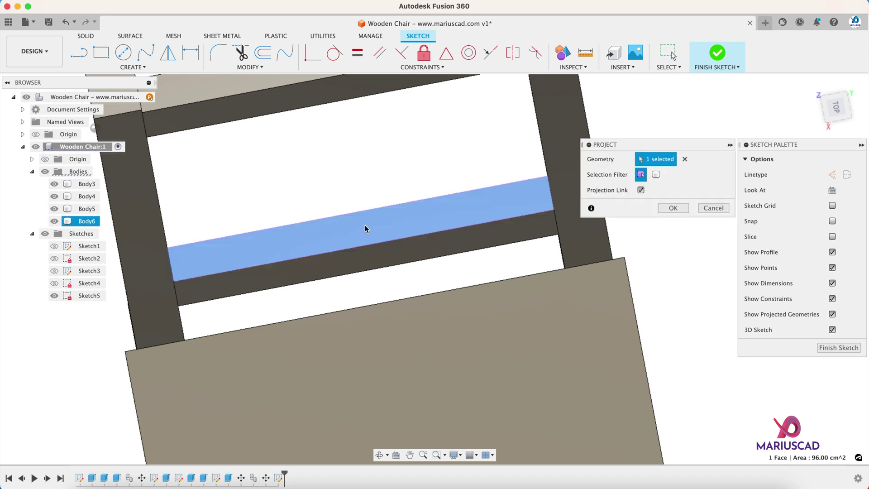
{"action": "key", "text": "Return"}
Draw a diagonal line between opposite corners of the lower backrest rail's projected outline.
{"action": "key", "text": "l"}
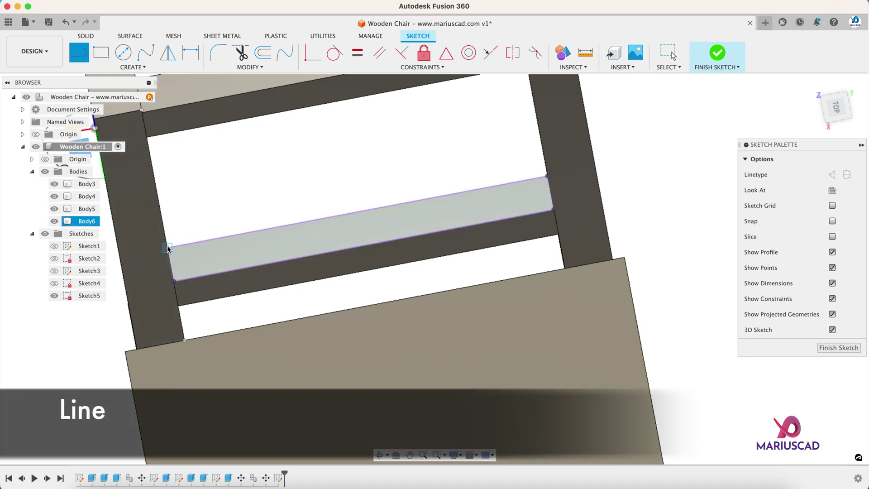
{"action": "left_click", "coordinate": [553, 210]}
{"action": "key", "text": "Escape"}
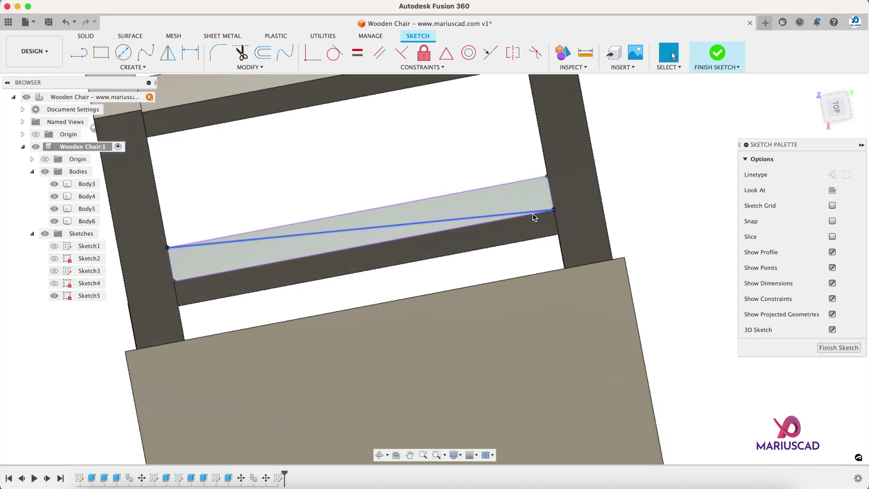
Draw a 2 by 4 cm center rectangle at the midpoint of the rail's diagonal line and delete the diagonal.
{"action": "scroll", "coordinate": [533, 217], "scroll_direction": "down", "scroll_amount": 2}
{"action": "mouse_move", "coordinate": [602, 262]}
{"action": "middle_mouse_down", "text": "shift"}
{"action": "mouse_move", "coordinate": [631, 299]}
{"action": "mouse_move", "coordinate": [627, 349]}
{"action": "middle_mouse_up", "text": "shift"}
{"action": "key", "text": "r"}
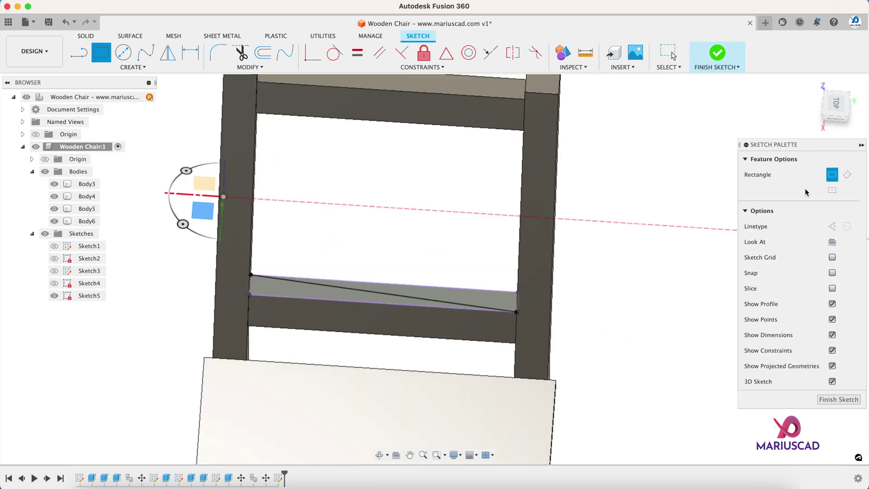
{"action": "left_click", "coordinate": [834, 189]}
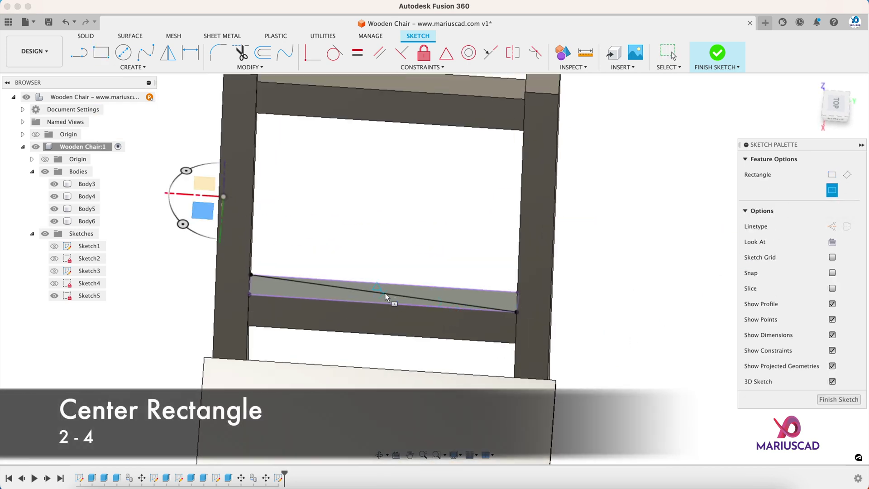
{"action": "left_click", "coordinate": [383, 294]}
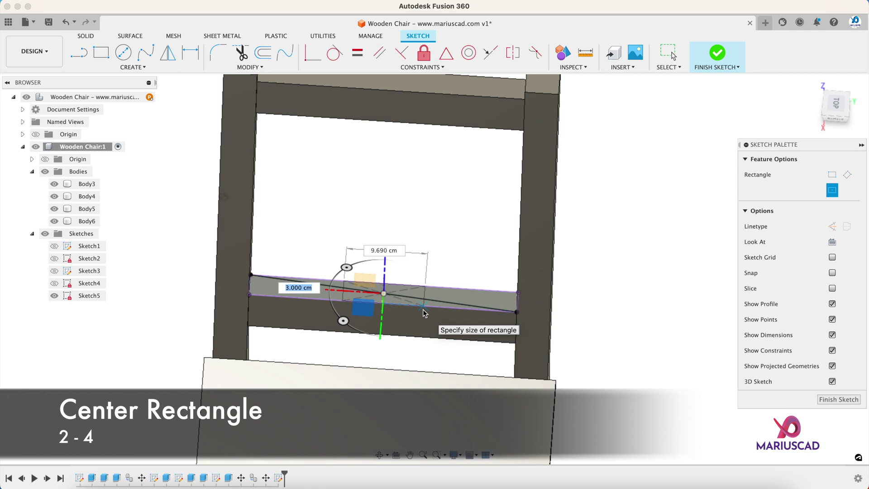
{"action": "type", "text": "2"}
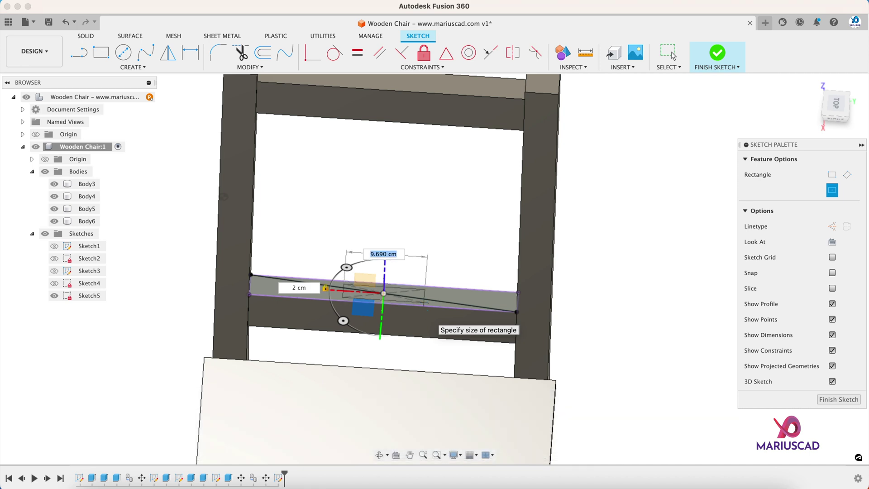
{"action": "key", "text": "Return"}
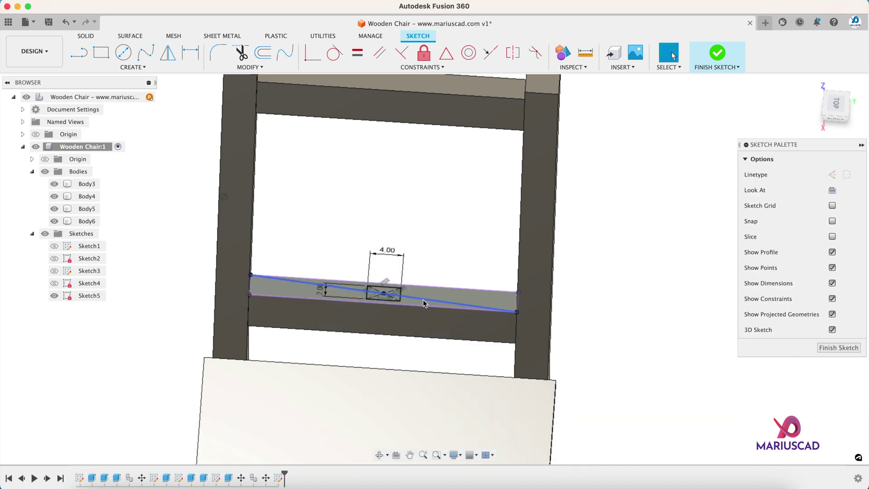
{"action": "key", "text": "Delete"}
Copy the slat rectangle along the lower rail toward the left post, leaving a gap of about 3 cm.
{"action": "scroll", "coordinate": [489, 272], "scroll_direction": "up", "scroll_amount": 2}
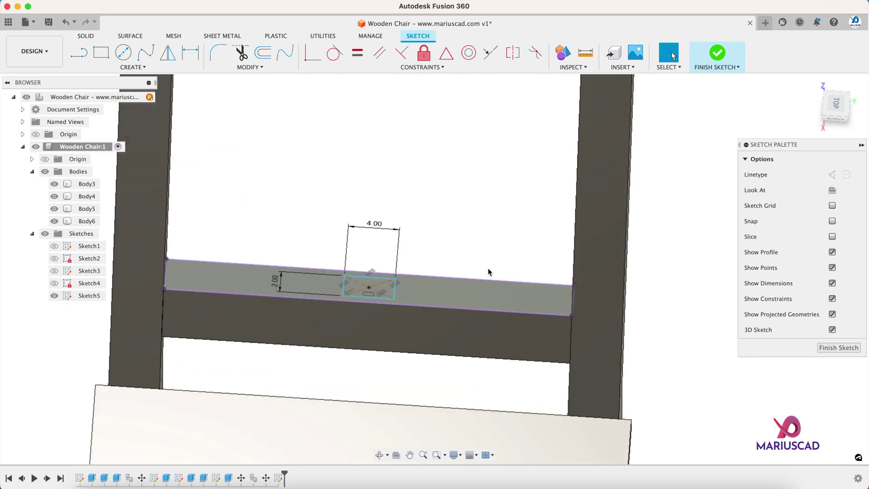
{"action": "key", "text": "m"}
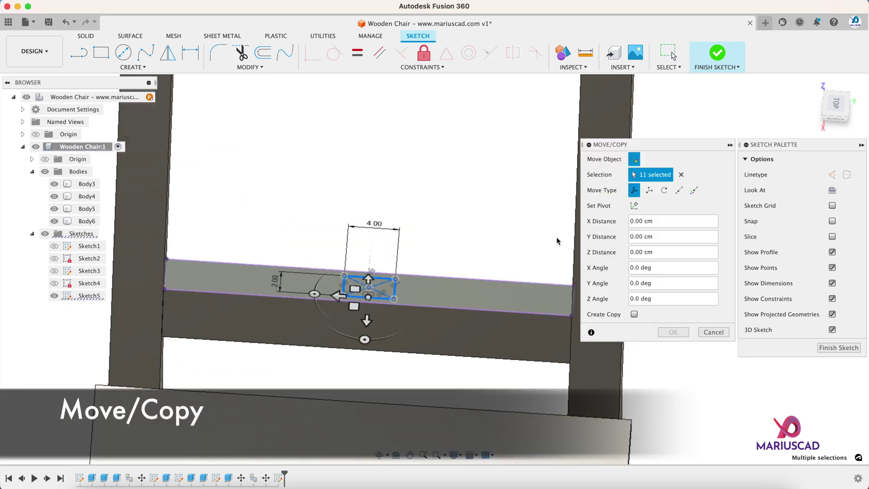
{"action": "left_click", "coordinate": [634, 313]}
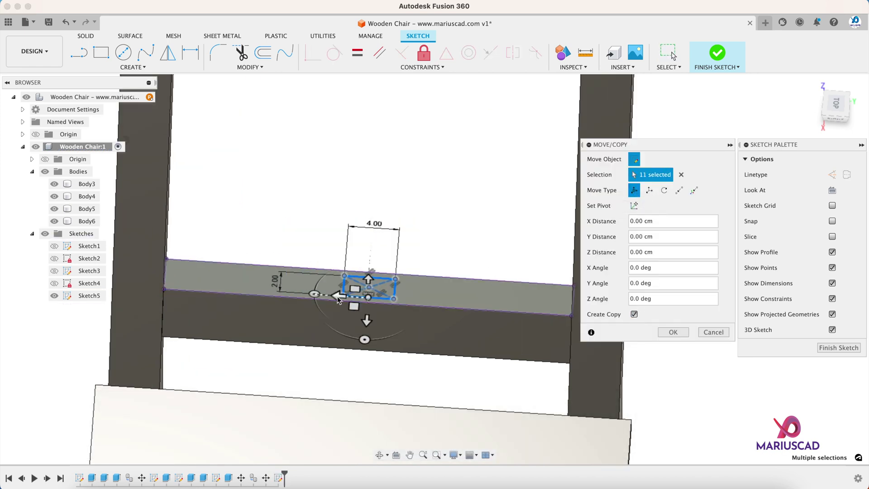
{"action": "left_click_drag", "start_coordinate": [340, 296], "coordinate": [250, 285]}
{"action": "key", "text": "Return"}
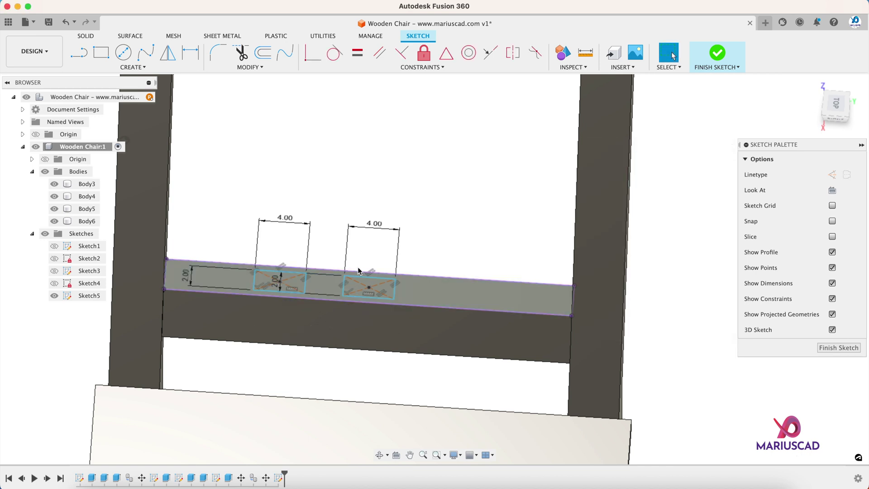
Copy the middle slat rectangle 8 cm along the rail toward the right post.
{"action": "key", "text": "m"}
{"action": "left_click_drag", "start_coordinate": [337, 261], "coordinate": [438, 352]}
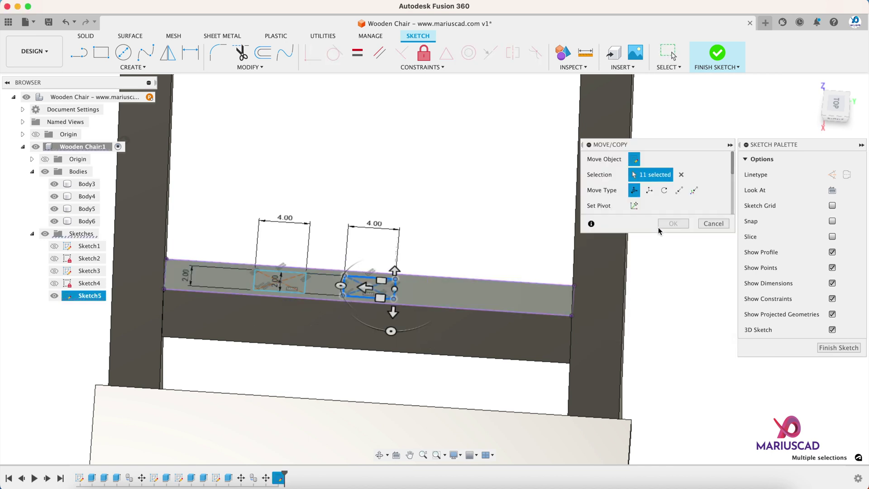
{"action": "left_click_drag", "start_coordinate": [733, 171], "coordinate": [737, 236]}
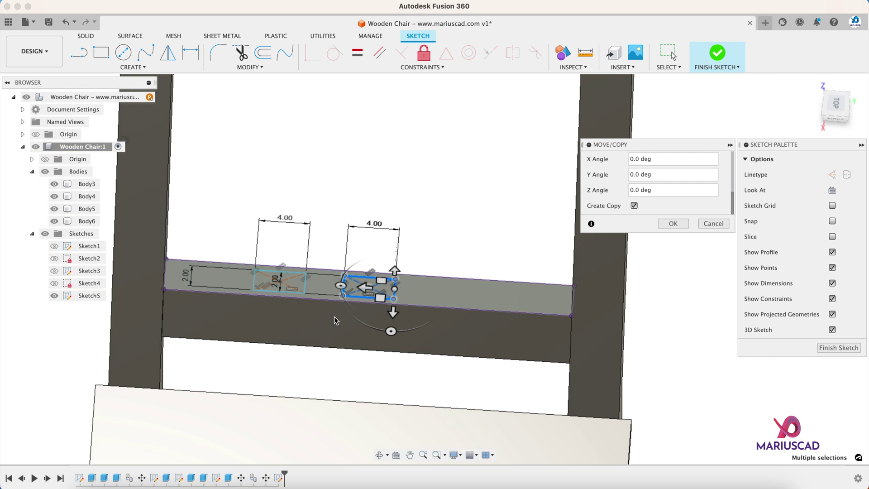
{"action": "left_click_drag", "start_coordinate": [368, 291], "coordinate": [466, 299]}
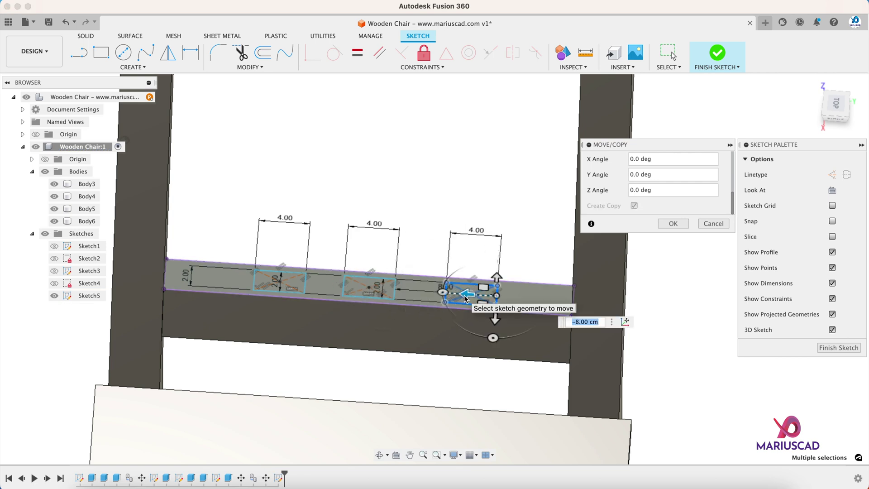
{"action": "key", "text": "Return"}
Dimension the gaps between the middle slat rectangle and its two neighbours at 4 cm each.
{"action": "key", "text": "d"}
{"action": "left_click", "coordinate": [395, 291]}
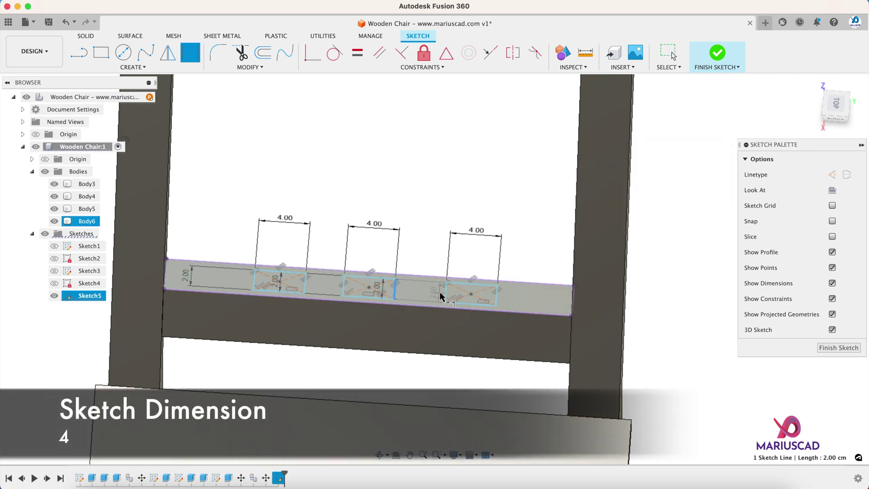
{"action": "left_click", "coordinate": [426, 223]}
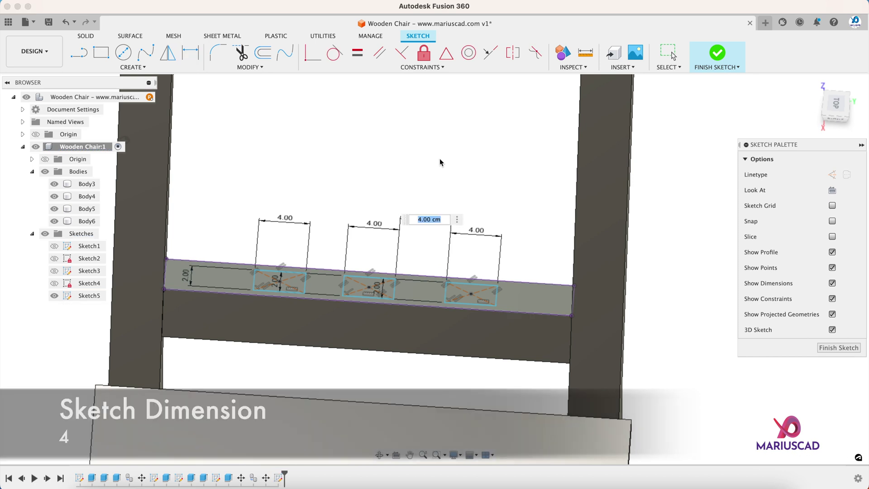
{"action": "key", "text": "Return"}
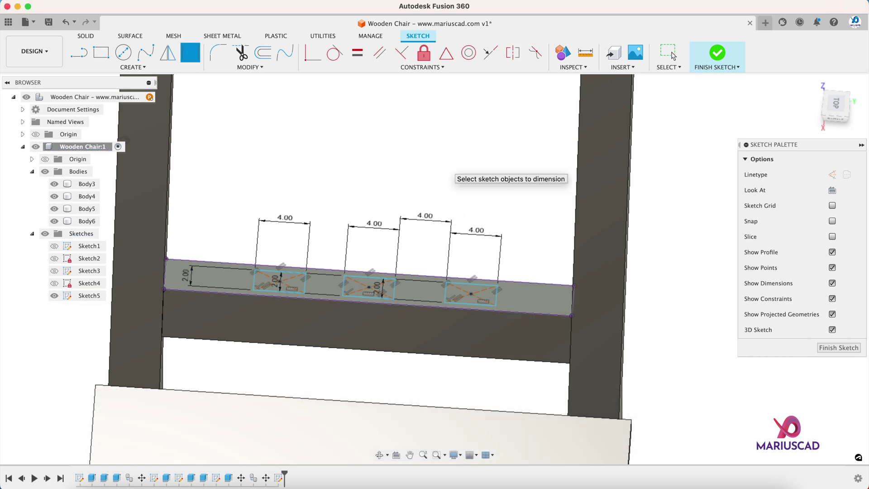
{"action": "left_click", "coordinate": [343, 286]}
{"action": "left_click", "coordinate": [306, 283]}
{"action": "left_click", "coordinate": [336, 182]}
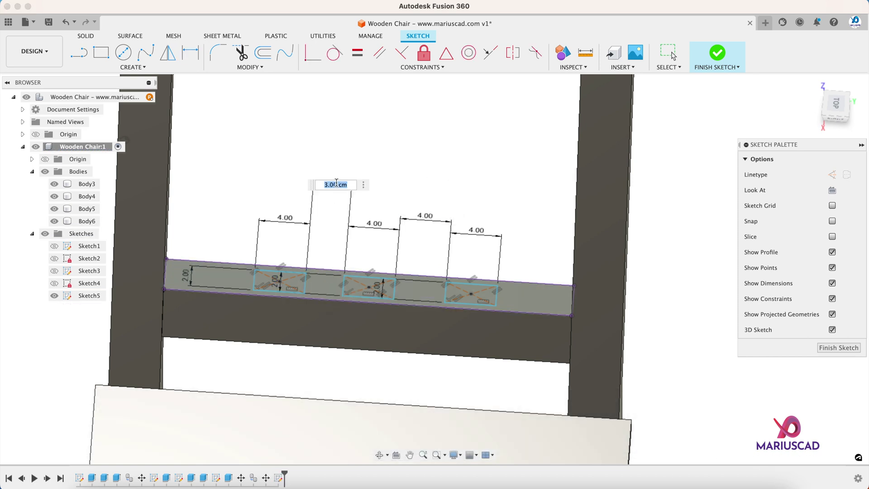
{"action": "type", "text": "4"}
{"action": "key", "text": "Return"}
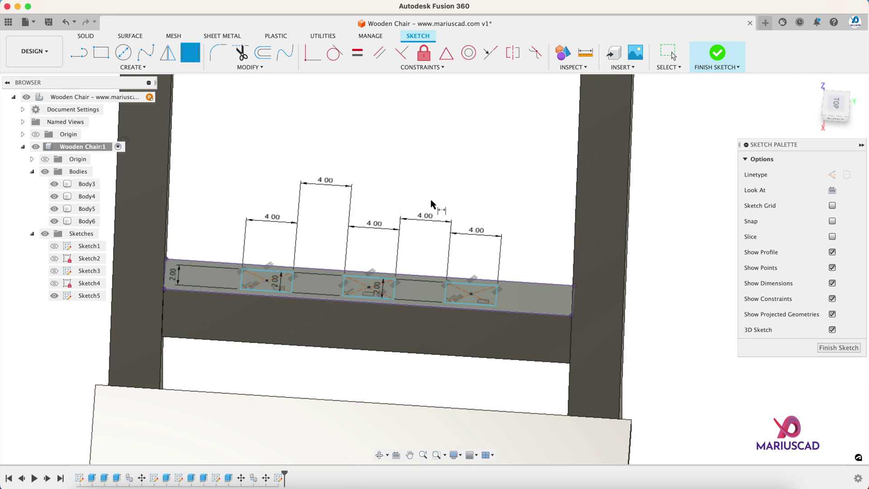
Extrude the three slat rectangles 35 cm up to the top backrest rail as new bodies.
{"action": "key", "text": "e"}
{"action": "left_click", "coordinate": [473, 294]}
{"action": "left_click", "coordinate": [369, 288]}
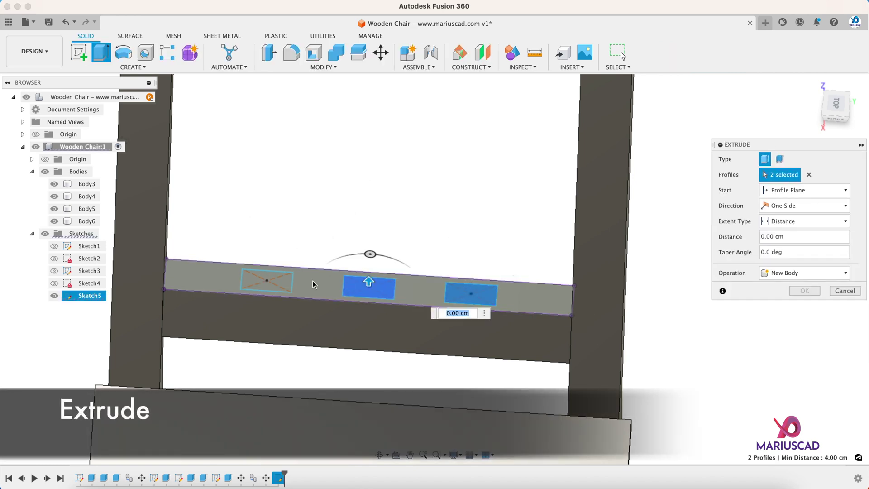
{"action": "left_click", "coordinate": [272, 281]}
{"action": "middle_click_drag", "start_coordinate": [359, 148], "coordinate": [424, 160]}
{"action": "scroll", "coordinate": [425, 160], "scroll_direction": "down", "scroll_amount": 5}
{"action": "middle_click_drag", "start_coordinate": [399, 245], "coordinate": [430, 161], "text": "shift"}
{"action": "scroll", "coordinate": [446, 157], "scroll_direction": "up", "scroll_amount": 3}
{"action": "type", "text": "35"}
{"action": "key", "text": "Return"}
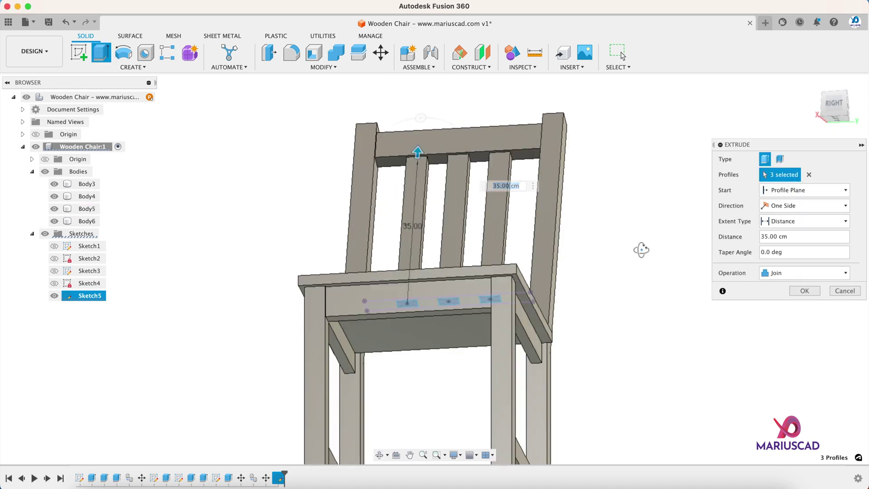
{"action": "middle_click_drag", "start_coordinate": [640, 240], "coordinate": [680, 286], "text": "shift"}
{"action": "left_click", "coordinate": [802, 274]}
{"action": "left_click", "coordinate": [799, 319]}
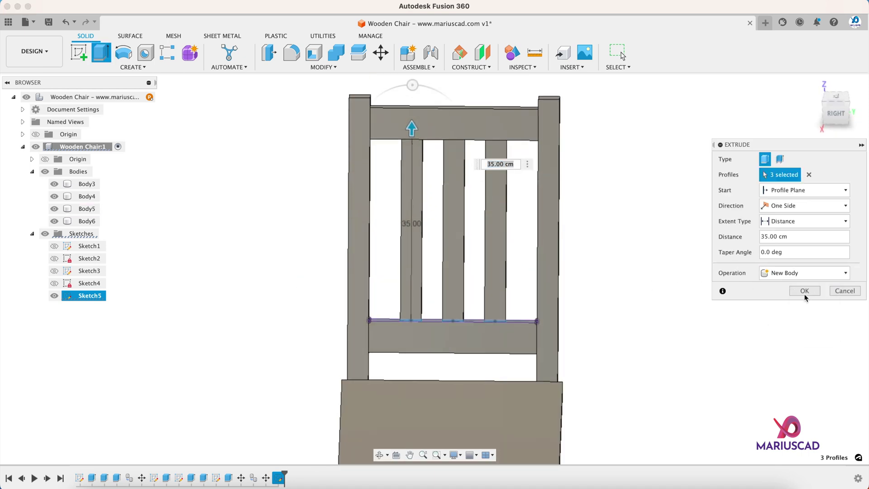
{"action": "left_click", "coordinate": [805, 292]}
Collapse the Sketches and Bodies folders and the Wooden Chair:1 component in the browser tree.
{"action": "middle_click_drag", "start_coordinate": [591, 301], "coordinate": [624, 297], "text": "shift"}
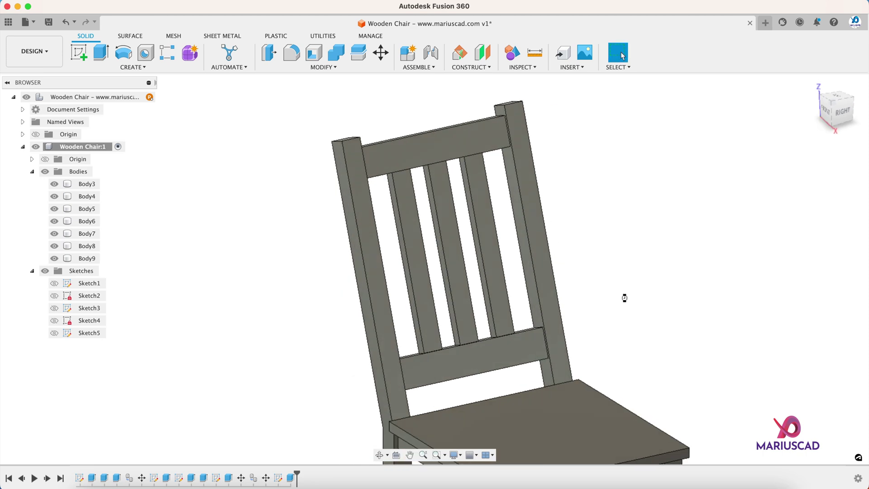
{"action": "middle_click", "coordinate": [624, 298]}
{"action": "middle_click", "coordinate": [625, 298]}
{"action": "mouse_move", "coordinate": [614, 340]}
{"action": "middle_mouse_down", "text": "shift"}
{"action": "mouse_move", "coordinate": [584, 320]}
{"action": "mouse_move", "coordinate": [629, 328]}
{"action": "mouse_move", "coordinate": [607, 338]}
{"action": "middle_mouse_up", "text": "shift"}
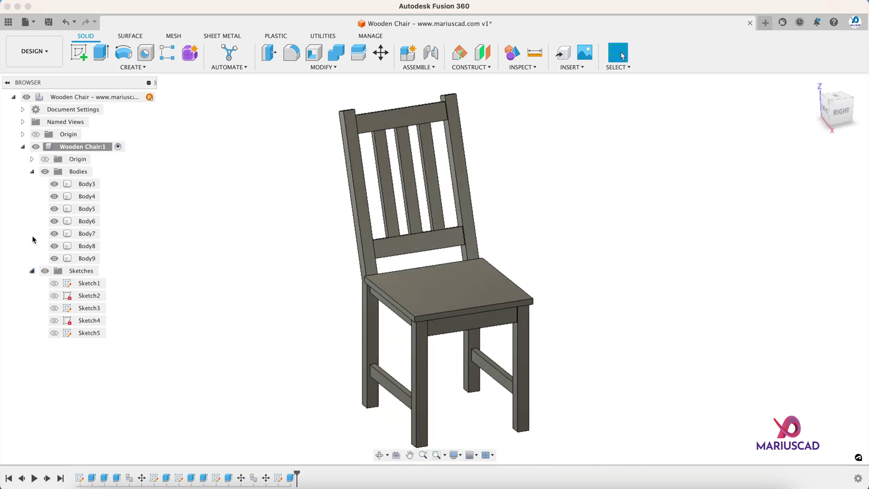
{"action": "left_click", "coordinate": [32, 271]}
{"action": "left_click", "coordinate": [32, 171]}
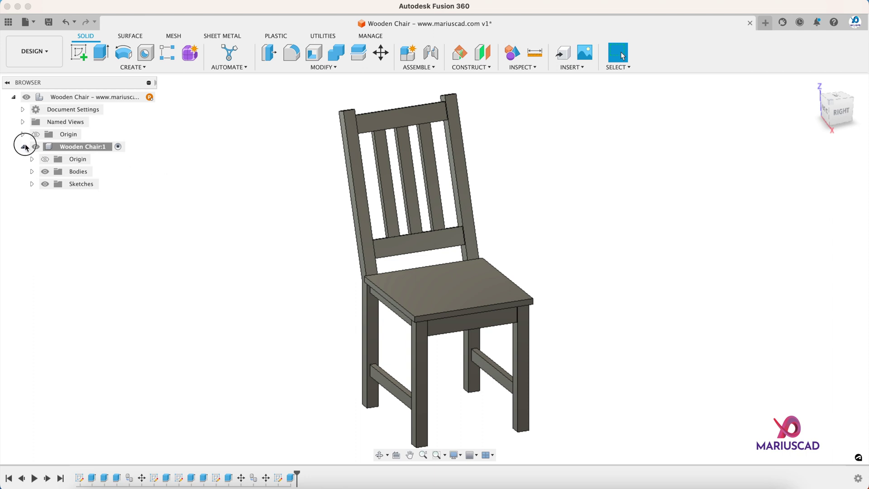
{"action": "middle_click_drag", "start_coordinate": [258, 194], "coordinate": [171, 161], "text": "shift"}
Search the appearance library for cherry and apply the Cherry appearance to the Wooden Chair:1 component.
{"action": "left_click", "coordinate": [90, 148]}
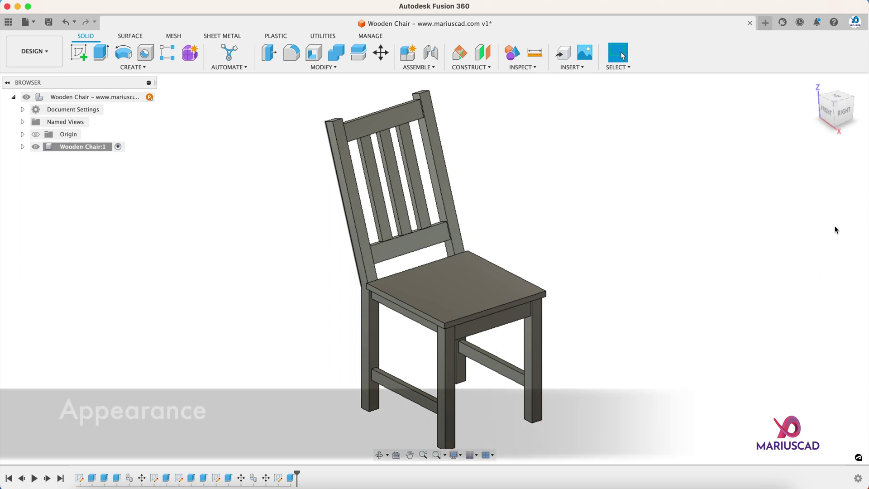
{"action": "key", "text": "a"}
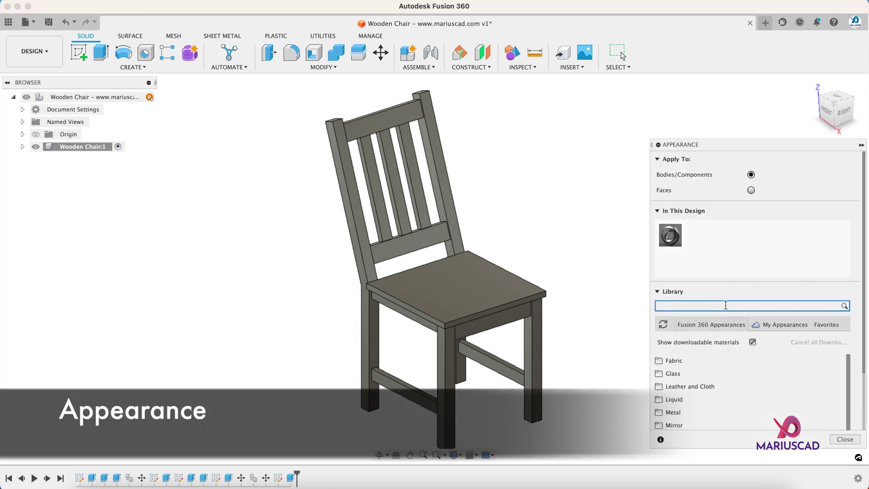
{"action": "type", "text": "cherry"}
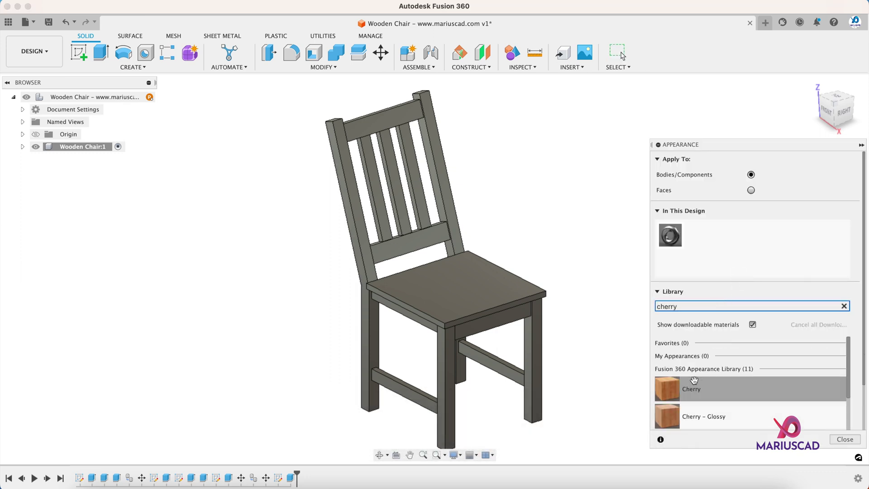
{"action": "left_click_drag", "start_coordinate": [692, 385], "coordinate": [78, 150]}
{"action": "key", "text": "Escape"}
Examine the finished cherry chair from several sides and in the home view.
{"action": "middle_click_drag", "start_coordinate": [562, 229], "coordinate": [595, 233], "text": "shift"}
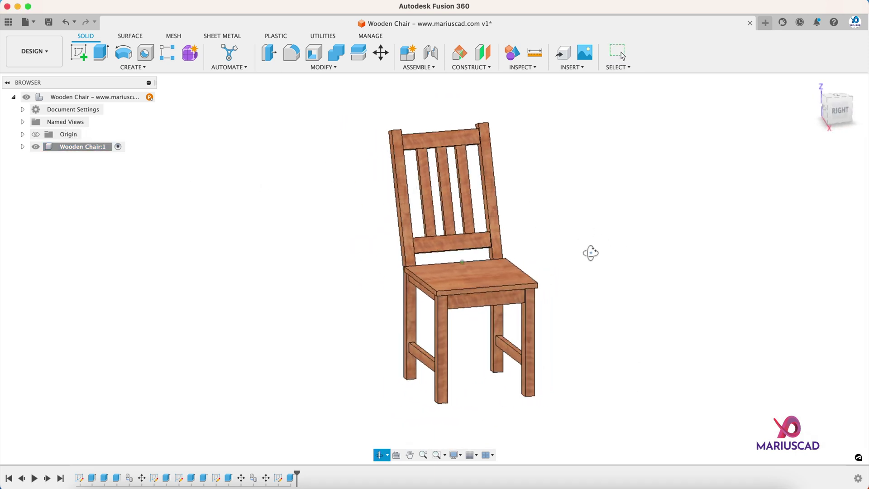
{"action": "left_click_drag", "start_coordinate": [591, 252], "coordinate": [287, 270]}
{"action": "key", "text": "Escape"}
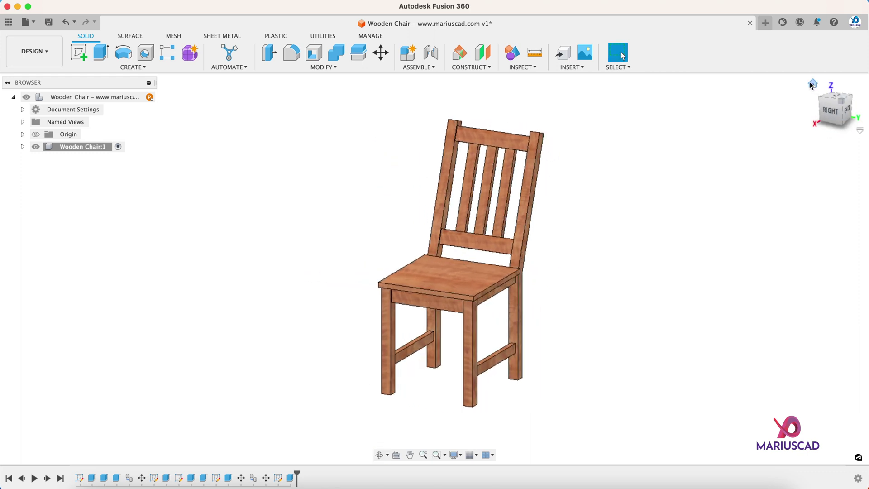
{"action": "left_click", "coordinate": [810, 83]}
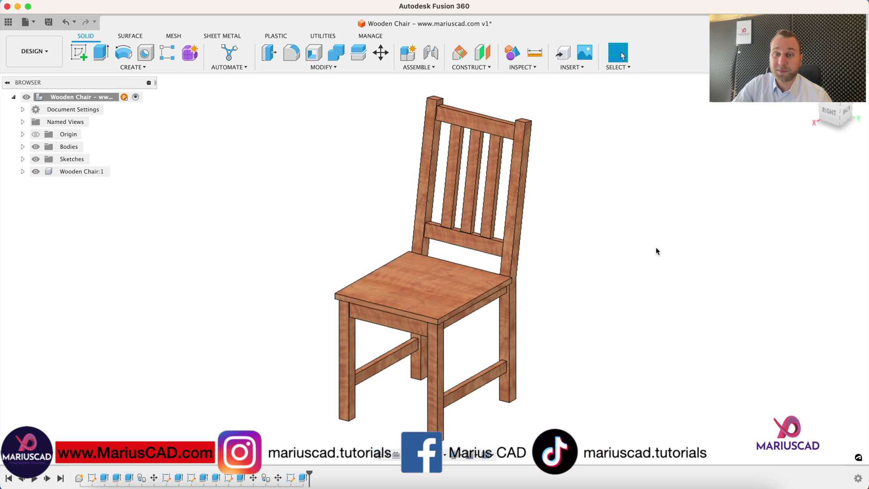
{"action": "middle_click_drag", "start_coordinate": [722, 273], "coordinate": [642, 252], "text": "shift"}
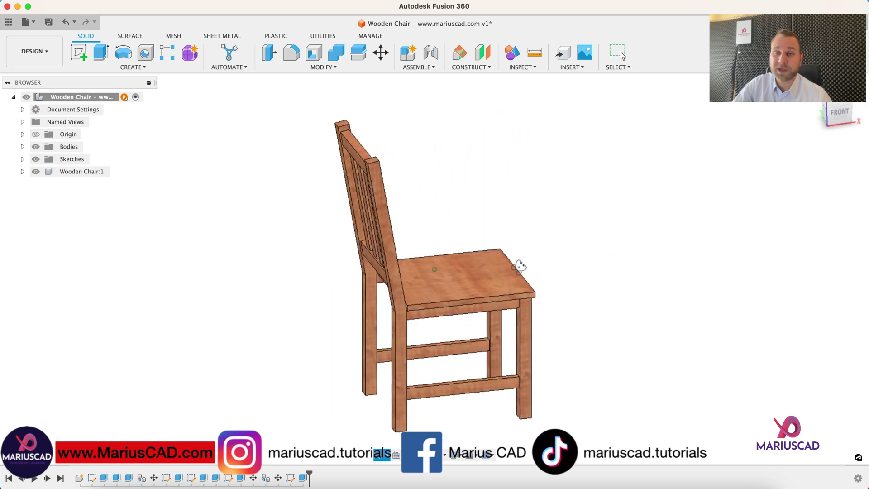
{"action": "middle_click_drag", "start_coordinate": [680, 230], "coordinate": [603, 233], "text": "shift"}
{"action": "middle_click_drag", "start_coordinate": [636, 270], "coordinate": [601, 269], "text": "shift"}
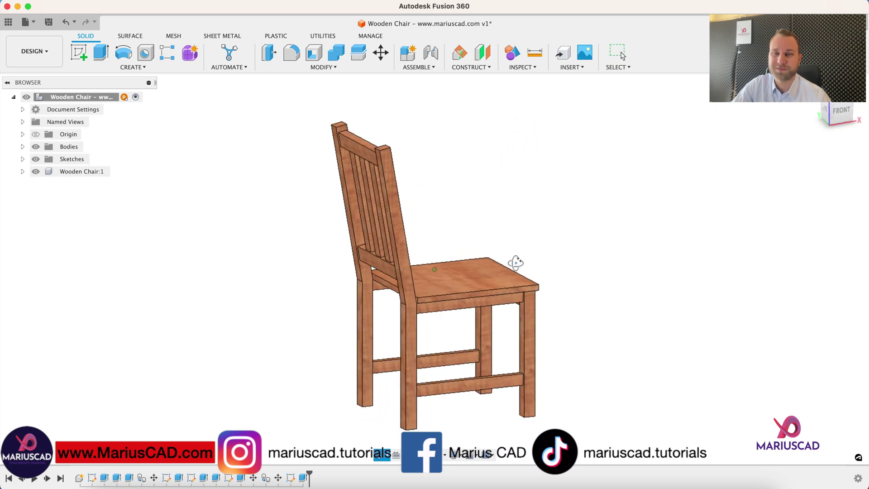